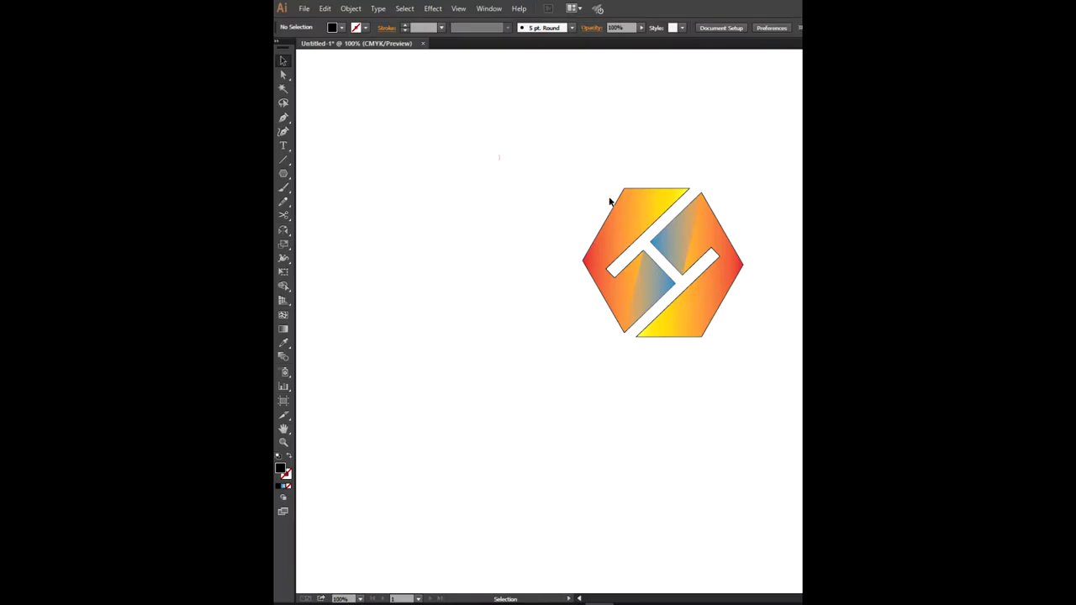
# - Draw a hexagon with the Polygon tool left of the logo and move it upward
pyautogui.click(284, 174)
pyautogui.moveTo(425, 346); pyautogui.dragTo(439, 250)
pyautogui.click(284, 60)
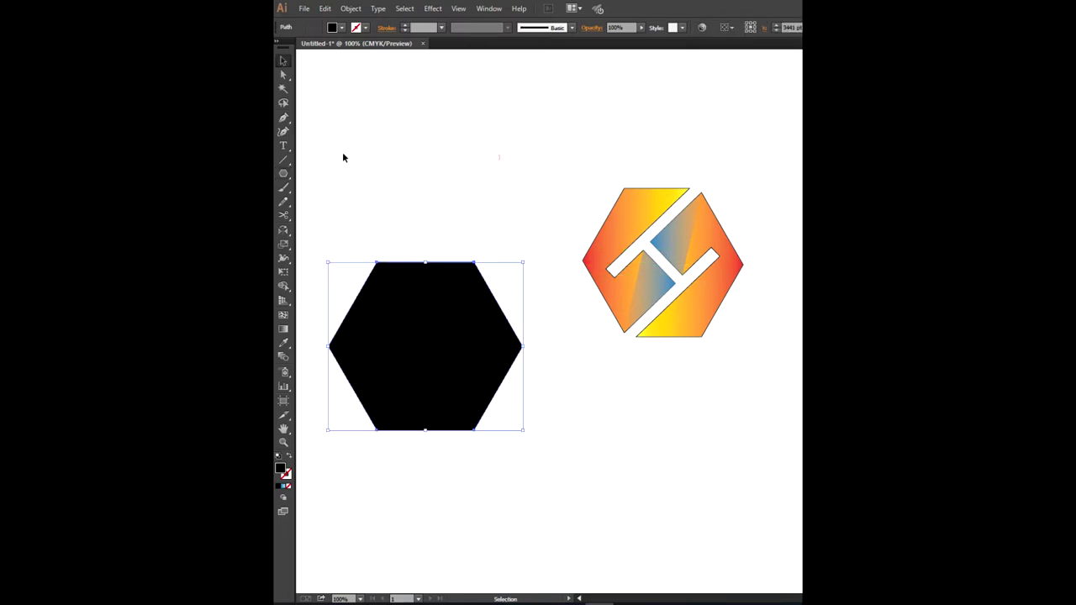
pyautogui.moveTo(423, 286); pyautogui.dragTo(421, 200)
# - Shrink the black hexagon slightly and line it up level with the gradient logo
pyautogui.hotkey('ctrl', 'shift', 'a')
pyautogui.click(412, 259)
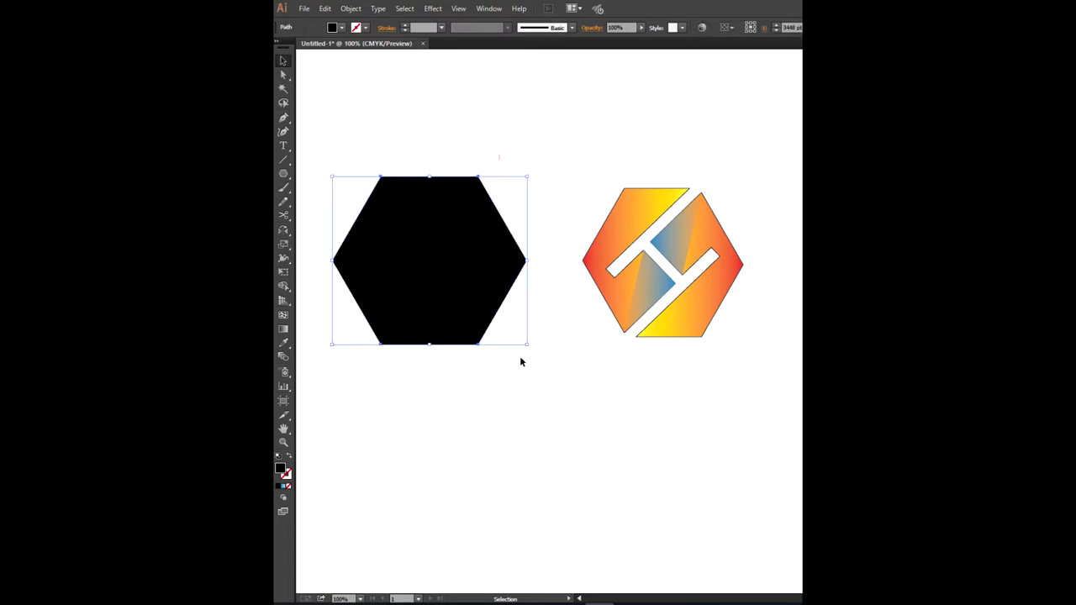
pyautogui.moveTo(527, 346); pyautogui.dragTo(513, 332)
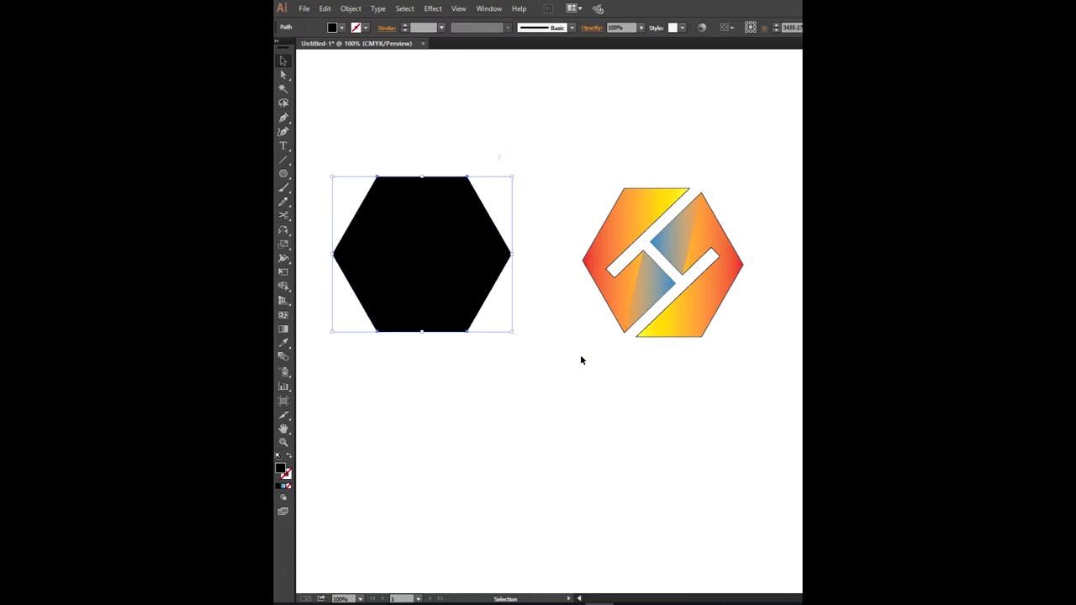
pyautogui.click(580, 354)
pyautogui.click(460, 274)
pyautogui.moveTo(460, 273); pyautogui.dragTo(484, 301)
pyautogui.click(545, 349)
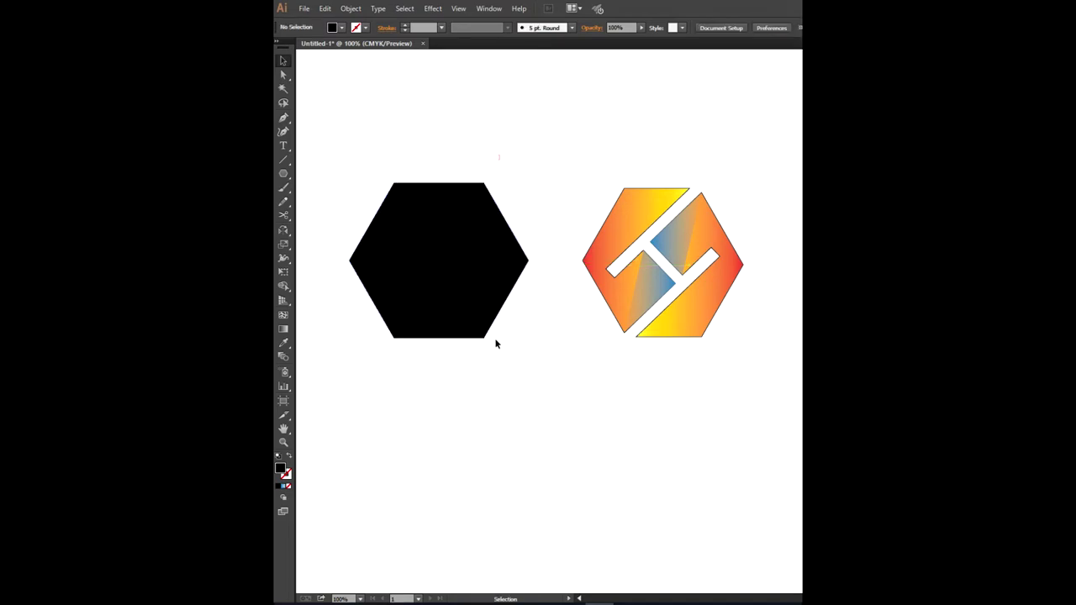
# - Type a capital letter H above the hexagon
pyautogui.click(283, 146)
pyautogui.click(473, 145)
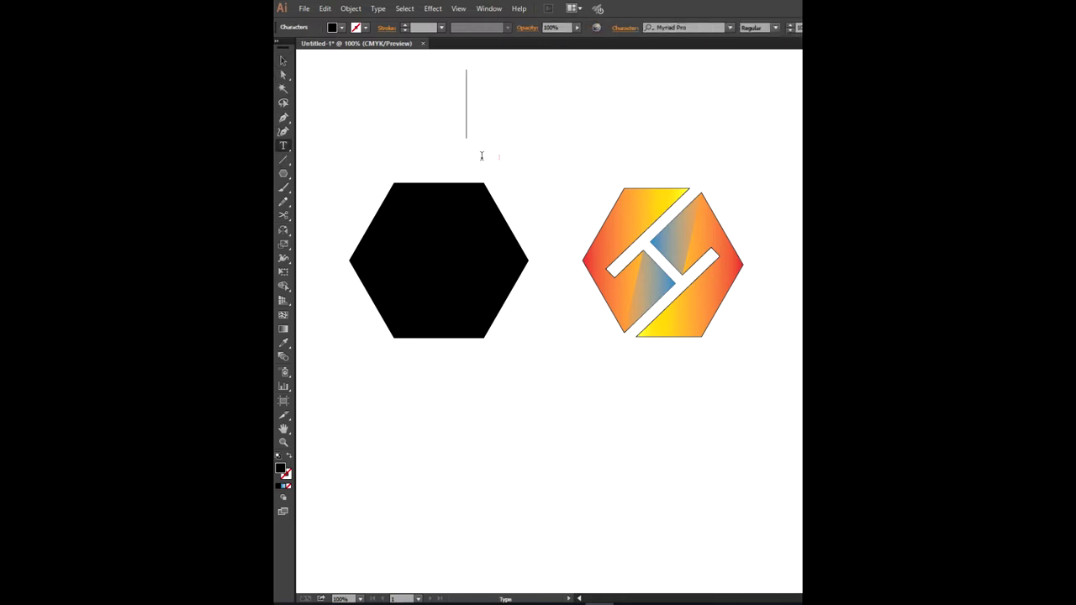
pyautogui.write('h')
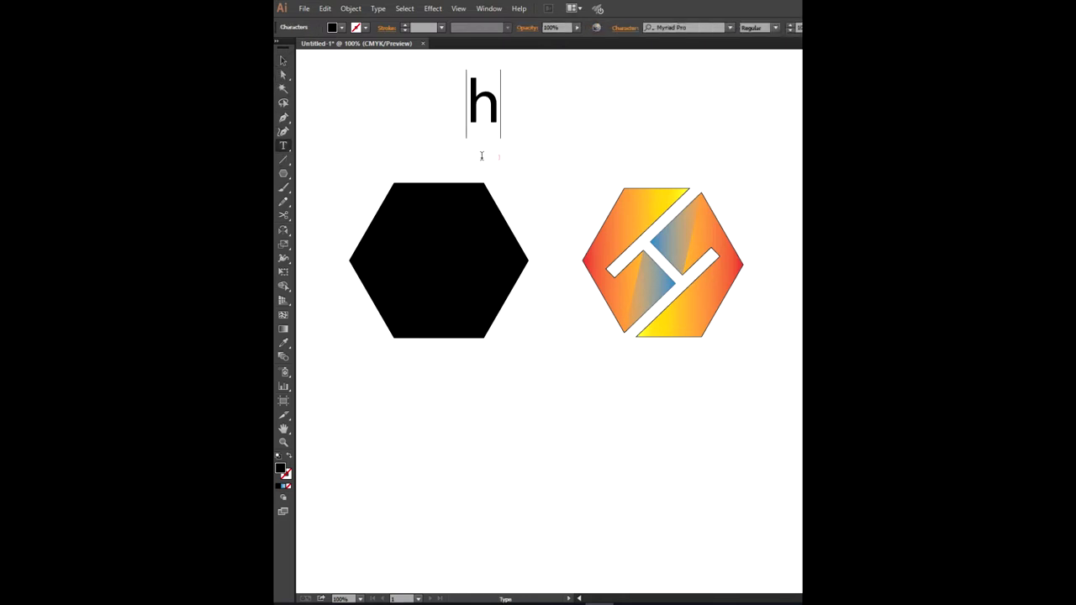
pyautogui.press('BackSpace')
pyautogui.write('H')
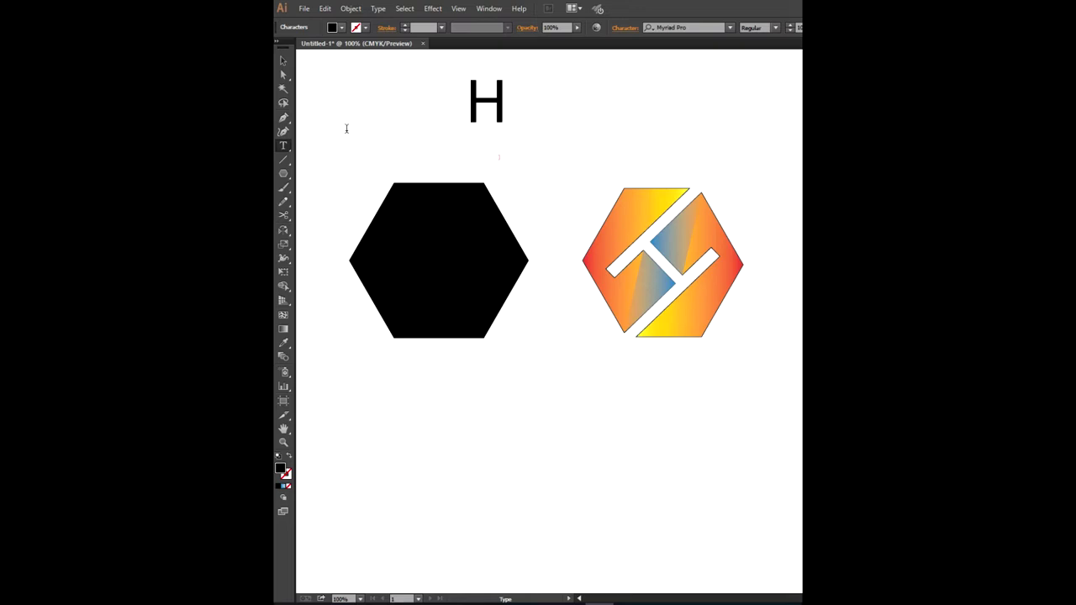
# - Convert the H text into outlines
pyautogui.click(282, 62)
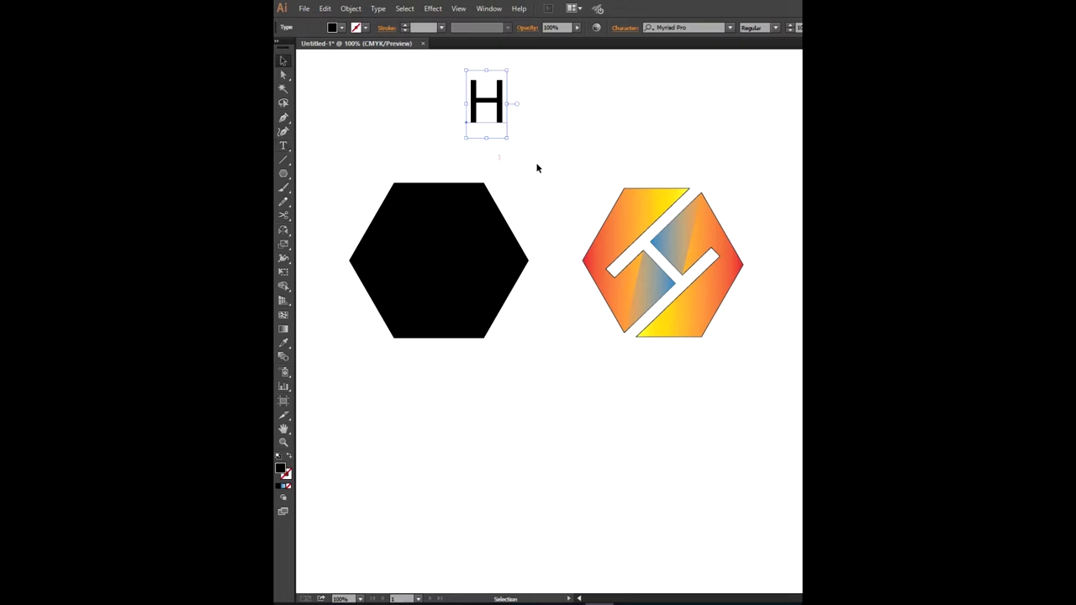
pyautogui.click(538, 168)
pyautogui.click(488, 109)
pyautogui.rightClick(490, 120)
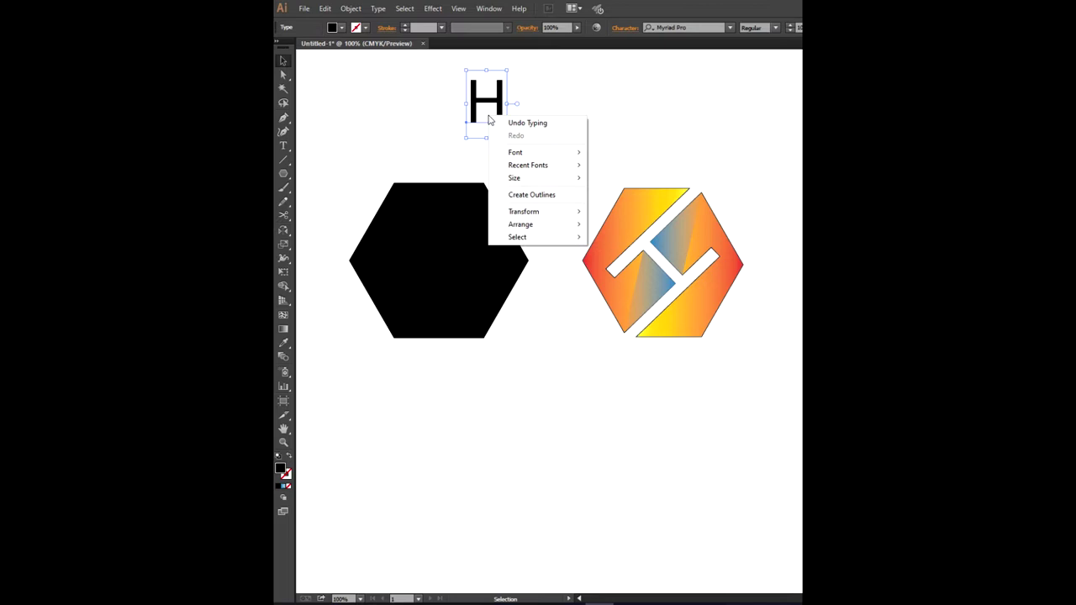
pyautogui.click(531, 194)
# - Move the outlined H below the hexagons and enlarge it
pyautogui.click(565, 156)
pyautogui.moveTo(528, 77); pyautogui.dragTo(440, 132)
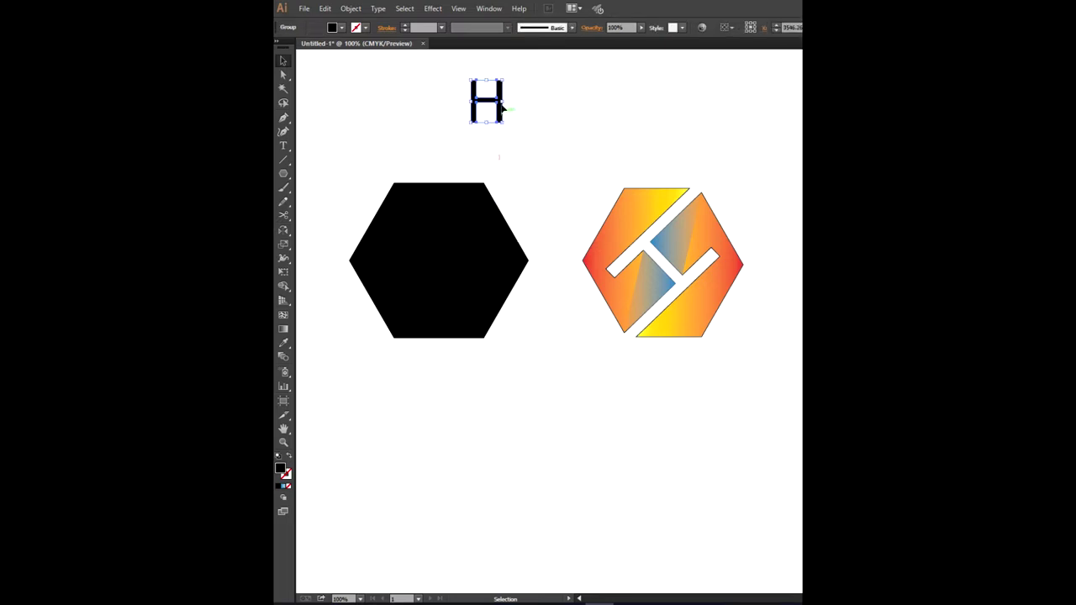
pyautogui.moveTo(486, 101)
pyautogui.mouseDown()
pyautogui.moveTo(556, 437)
pyautogui.moveTo(531, 435)
pyautogui.mouseUp()
pyautogui.click(610, 429)
pyautogui.moveTo(577, 397); pyautogui.dragTo(467, 502)
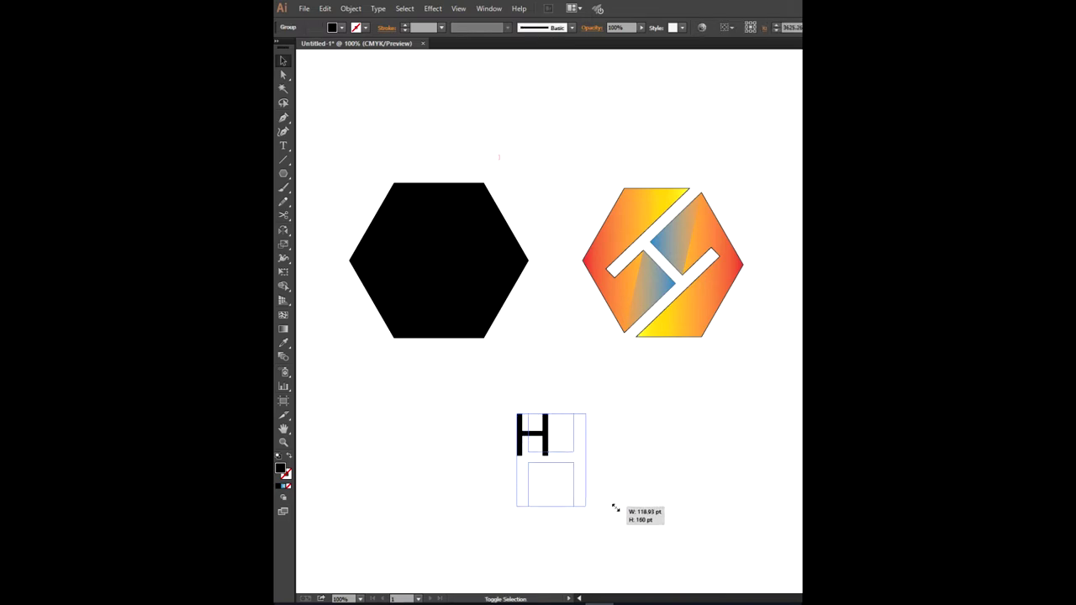
pyautogui.moveTo(551, 458); pyautogui.dragTo(620, 507)
pyautogui.click(633, 452)
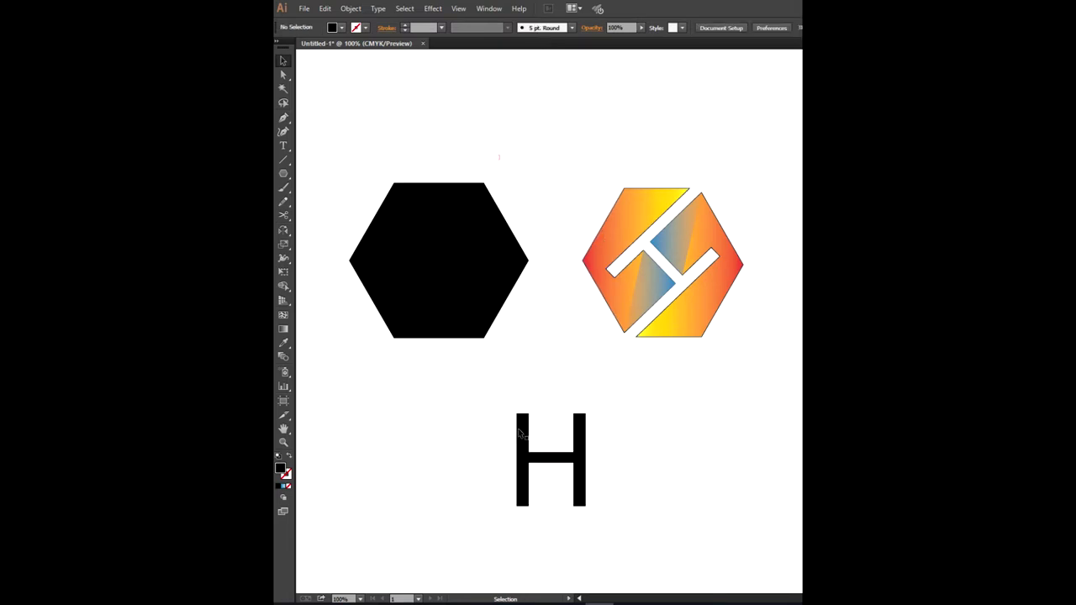
# - Nudge the H's left-stem top anchors up and its right-stem bottom anchors down
pyautogui.click(284, 75)
pyautogui.moveTo(471, 430); pyautogui.dragTo(468, 427)
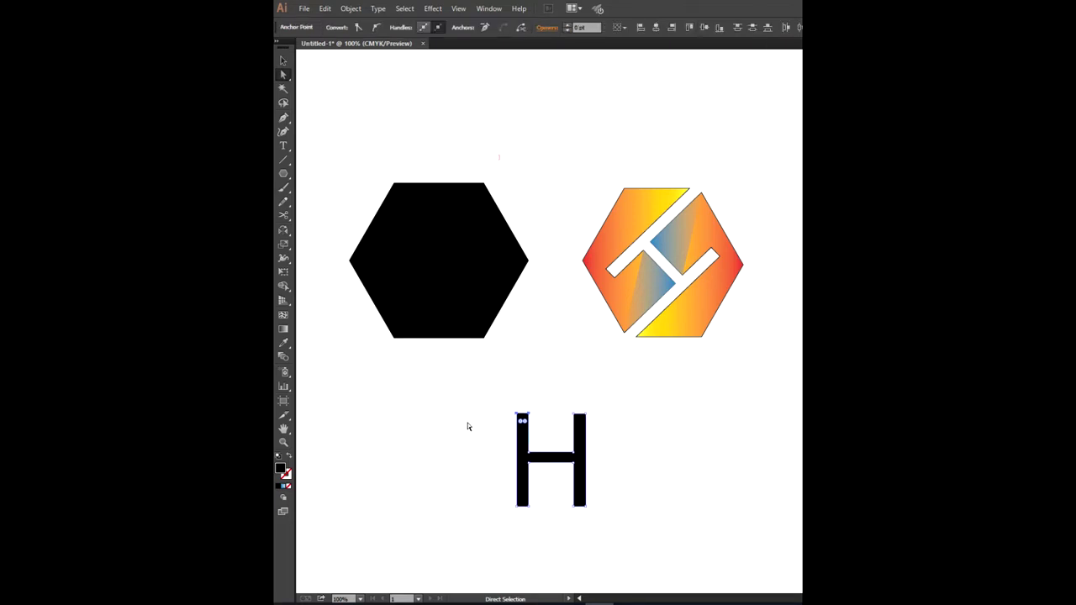
pyautogui.press('Up')
pyautogui.press('Up')
pyautogui.press('Up')
pyautogui.press('Up')
pyautogui.press('Up')
pyautogui.press('Up')
pyautogui.press('Up')
pyautogui.press('Up')
pyautogui.press('Up')
pyautogui.press('Up')
pyautogui.press('Up')
pyautogui.press('Up')
pyautogui.press('Up')
pyautogui.press('Up')
pyautogui.press('Up')
pyautogui.press('Up')
pyautogui.press('Up')
pyautogui.press('Up')
pyautogui.press('Up')
pyautogui.press('Up')
pyautogui.press('Up')
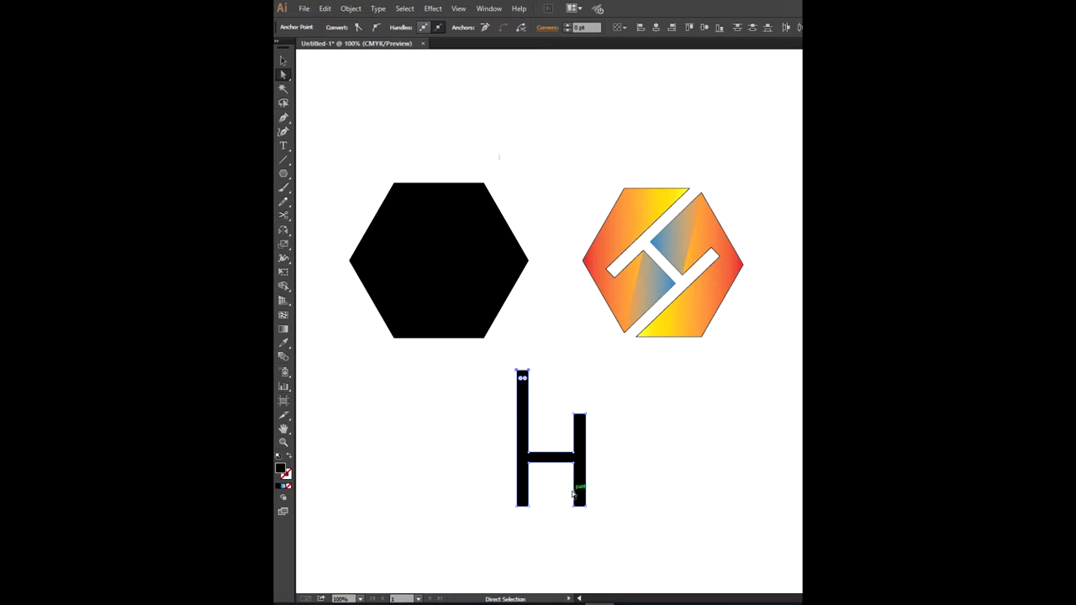
pyautogui.moveTo(599, 483); pyautogui.dragTo(547, 531)
pyautogui.press('Down')
pyautogui.press('Down')
pyautogui.press('Down')
pyautogui.press('Down')
pyautogui.press('Down')
pyautogui.press('Down')
pyautogui.press('Down')
pyautogui.press('Down')
pyautogui.press('Down')
pyautogui.press('Down')
pyautogui.press('Down')
pyautogui.press('Down')
pyautogui.press('Down')
pyautogui.press('Down')
pyautogui.press('Down')
pyautogui.press('Down')
pyautogui.press('Down')
pyautogui.press('Down')
pyautogui.press('Down')
pyautogui.press('Down')
pyautogui.press('Down')
pyautogui.press('Down')
pyautogui.press('Down')
pyautogui.press('Down')
pyautogui.click(619, 477)
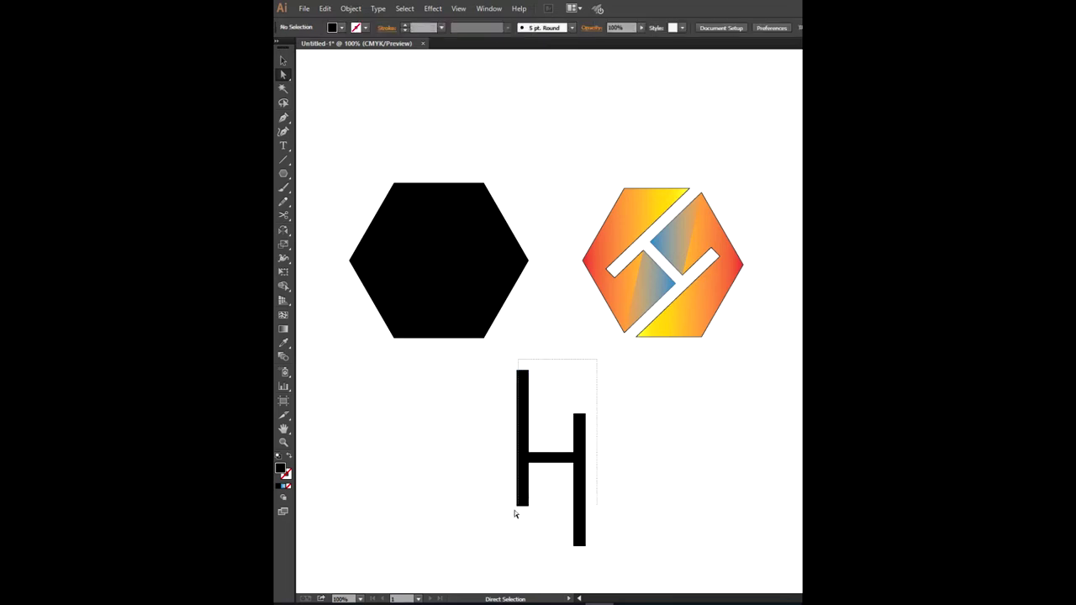
# - Set a fill of none, then try a white fill on the H
pyautogui.click(334, 32)
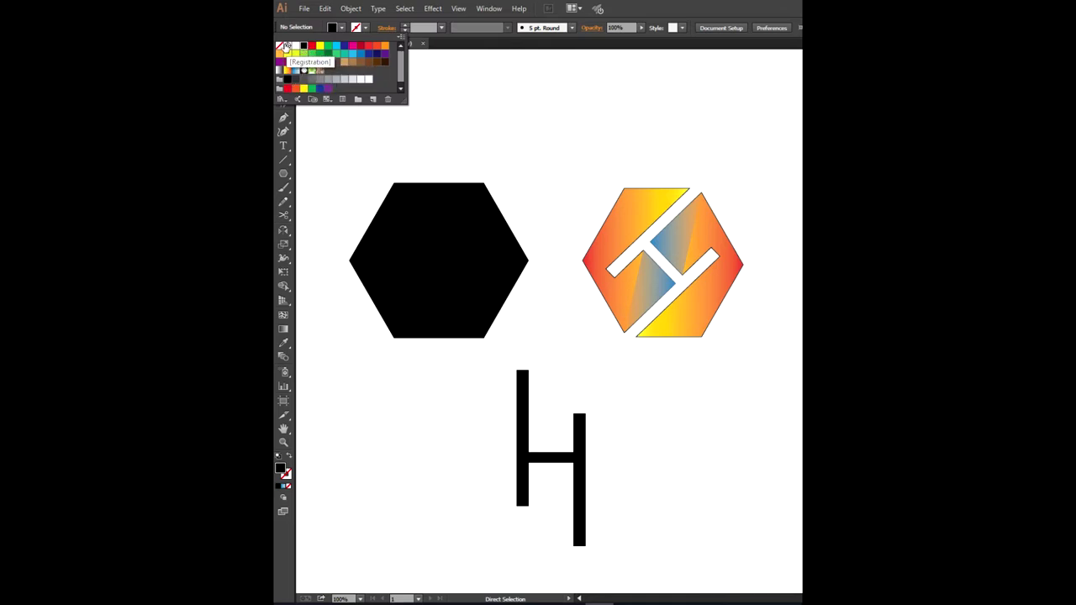
pyautogui.click(280, 46)
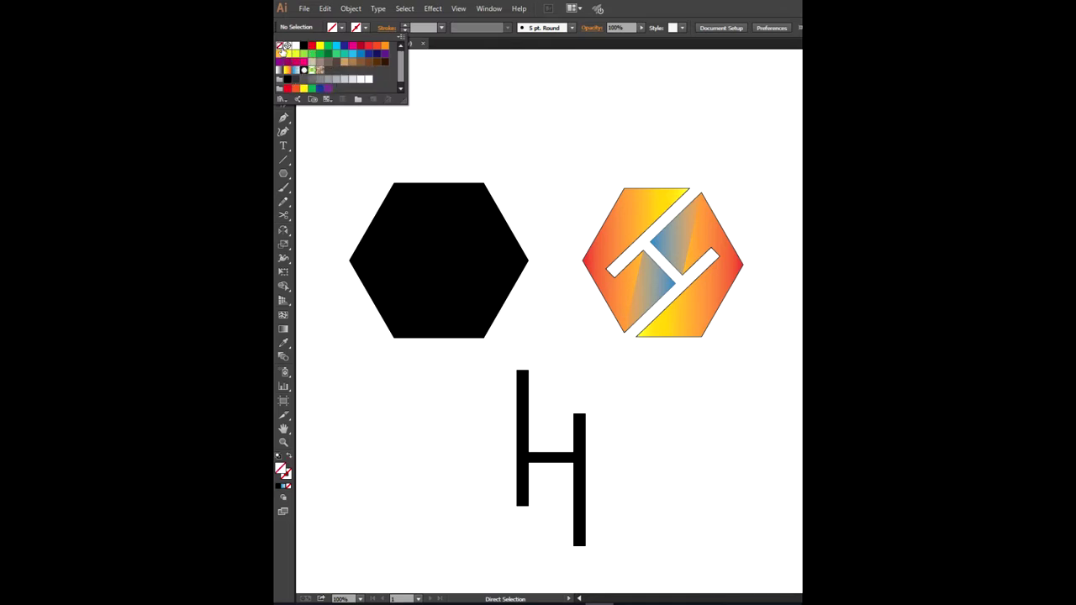
pyautogui.click(553, 394)
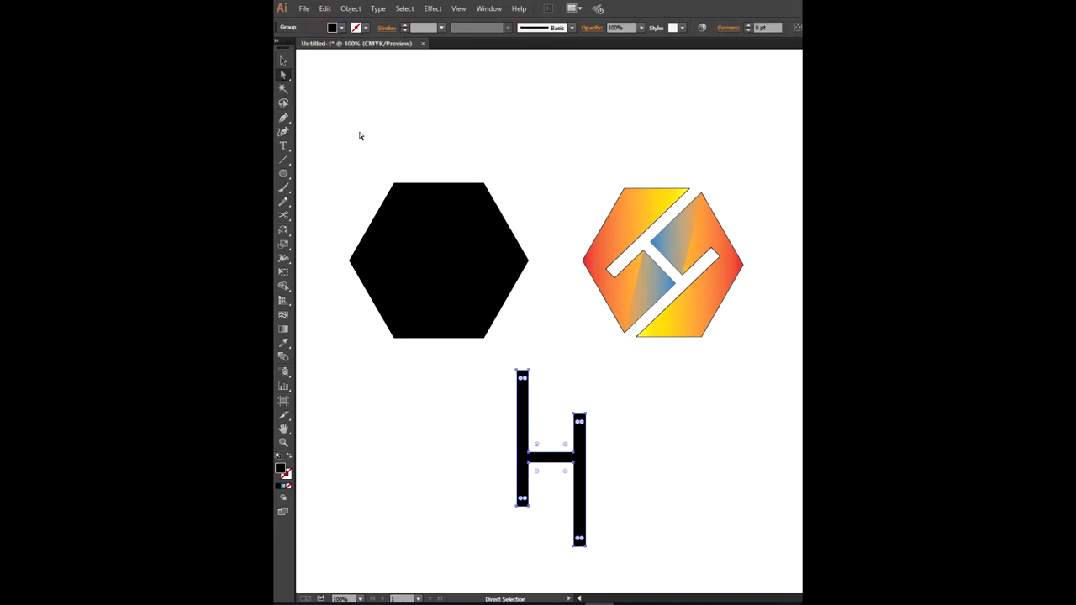
pyautogui.click(341, 28)
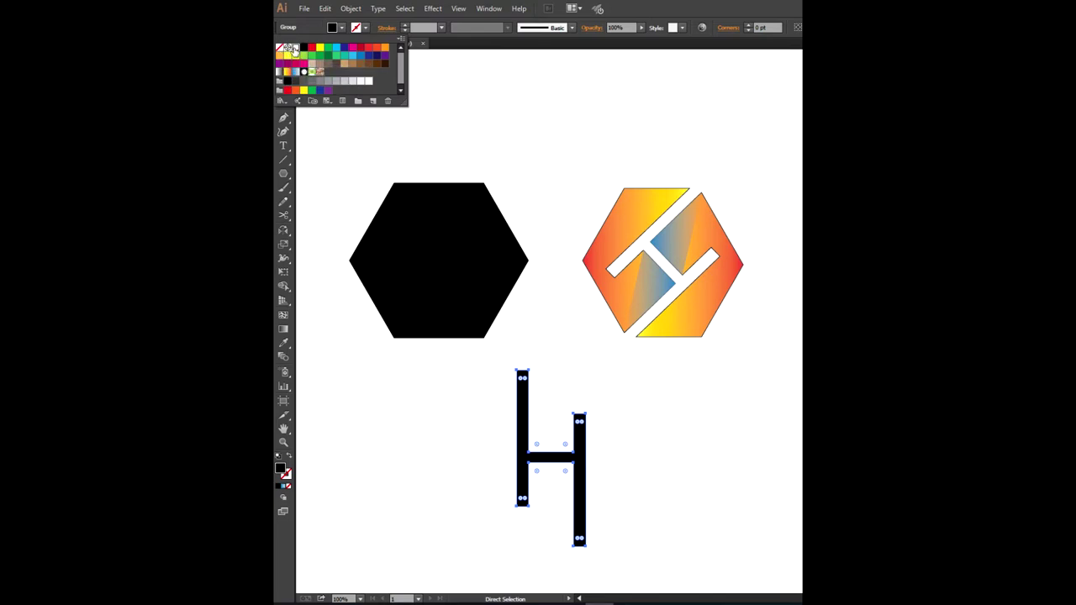
pyautogui.click(295, 49)
pyautogui.click(560, 376)
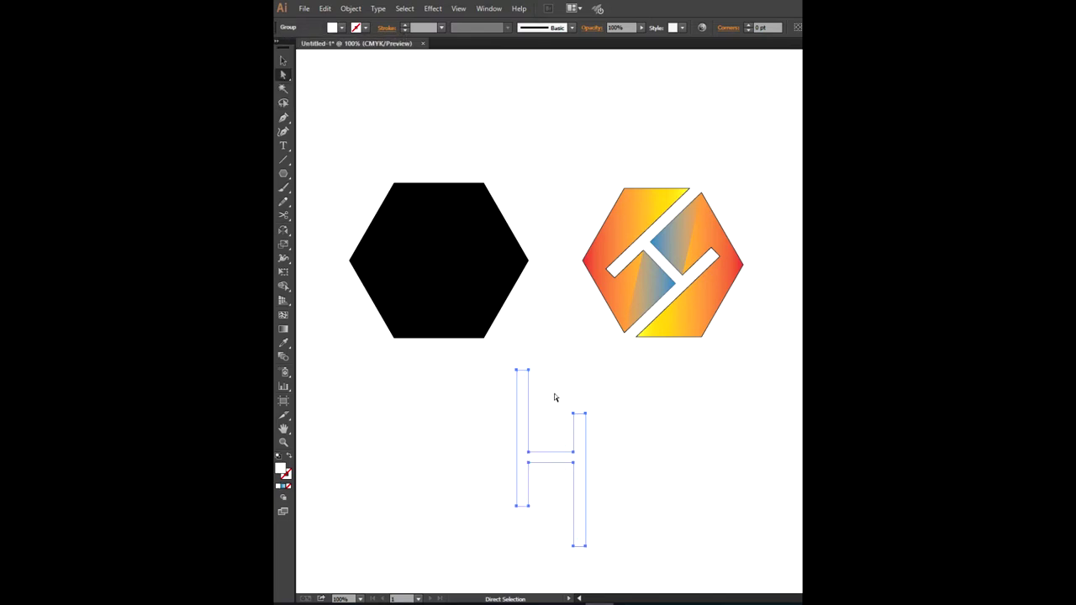
pyautogui.click(573, 395)
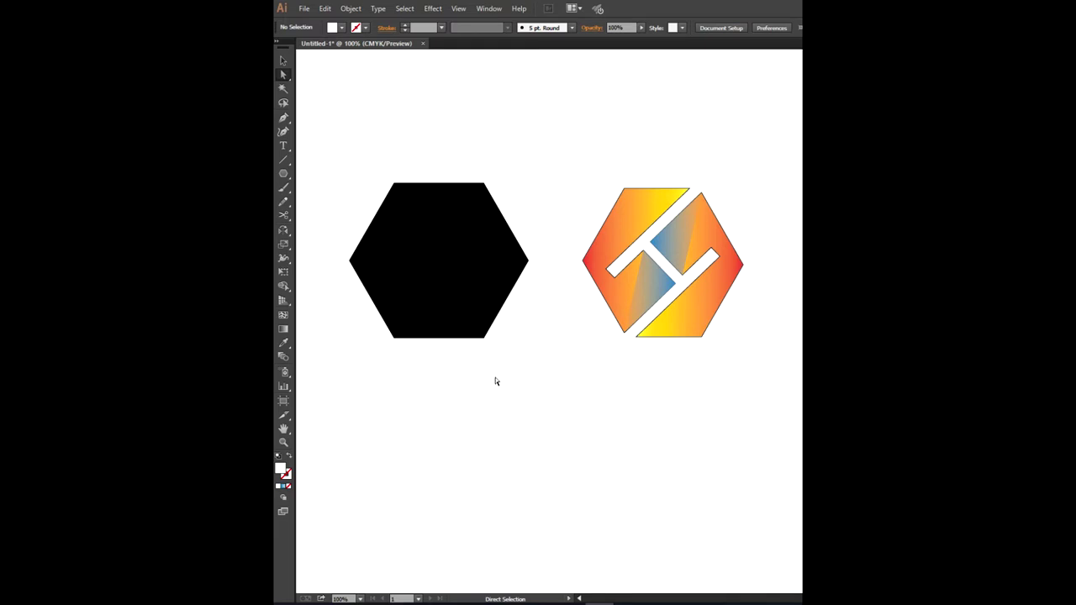
# - Set the H's fill back to solid black and reselect the hexagon
pyautogui.click(333, 28)
pyautogui.moveTo(588, 379); pyautogui.dragTo(455, 474)
pyautogui.click(482, 438)
pyautogui.click(522, 449)
pyautogui.click(340, 29)
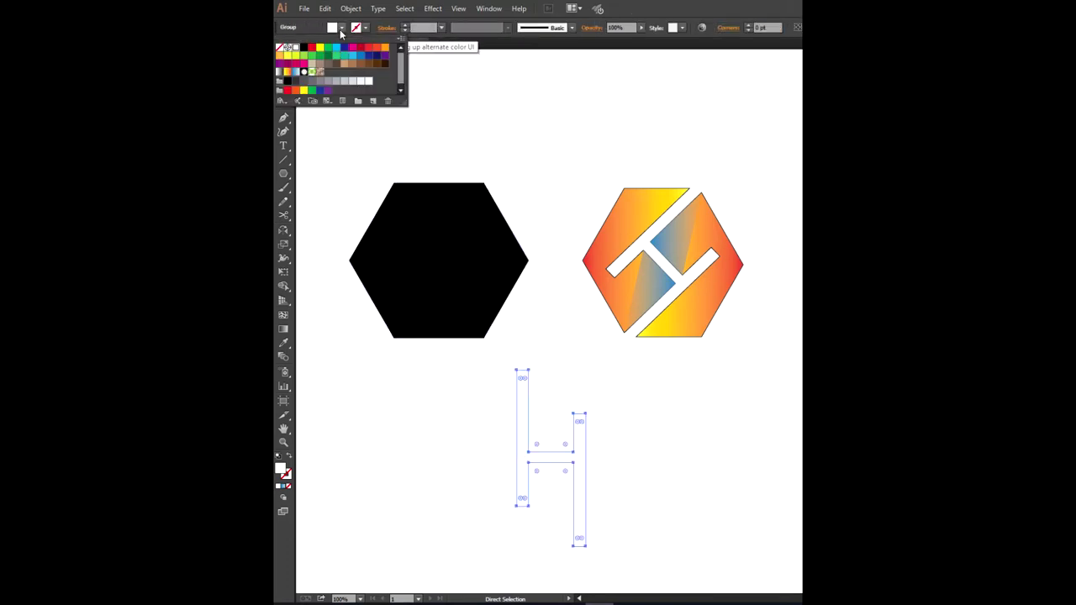
pyautogui.click(304, 48)
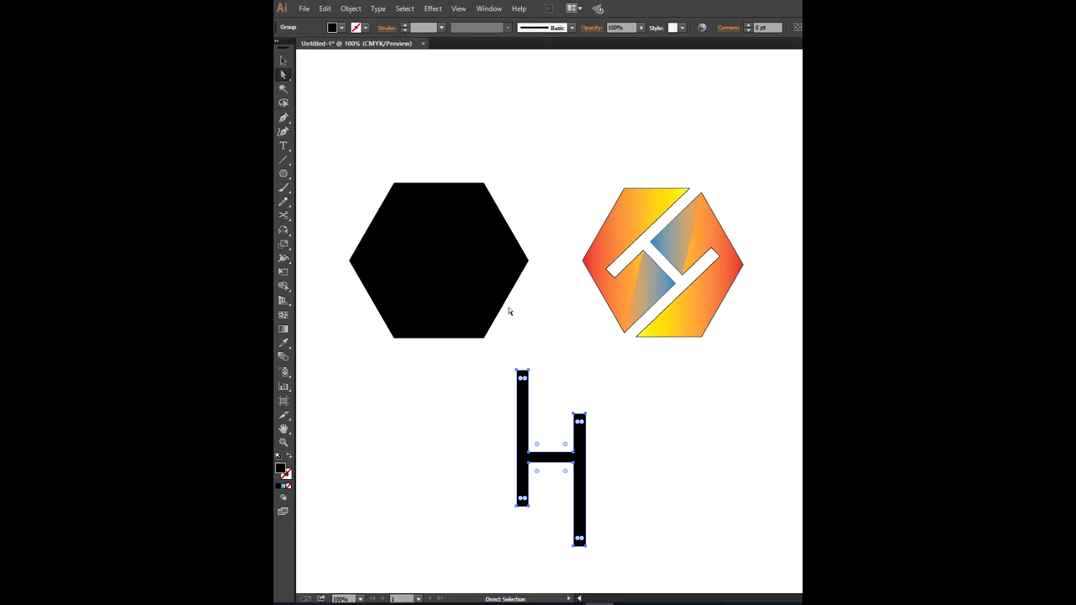
pyautogui.click(473, 257)
# - Fill the left hexagon with the yellow-to-red gradient and move the black H onto it
pyautogui.click(341, 28)
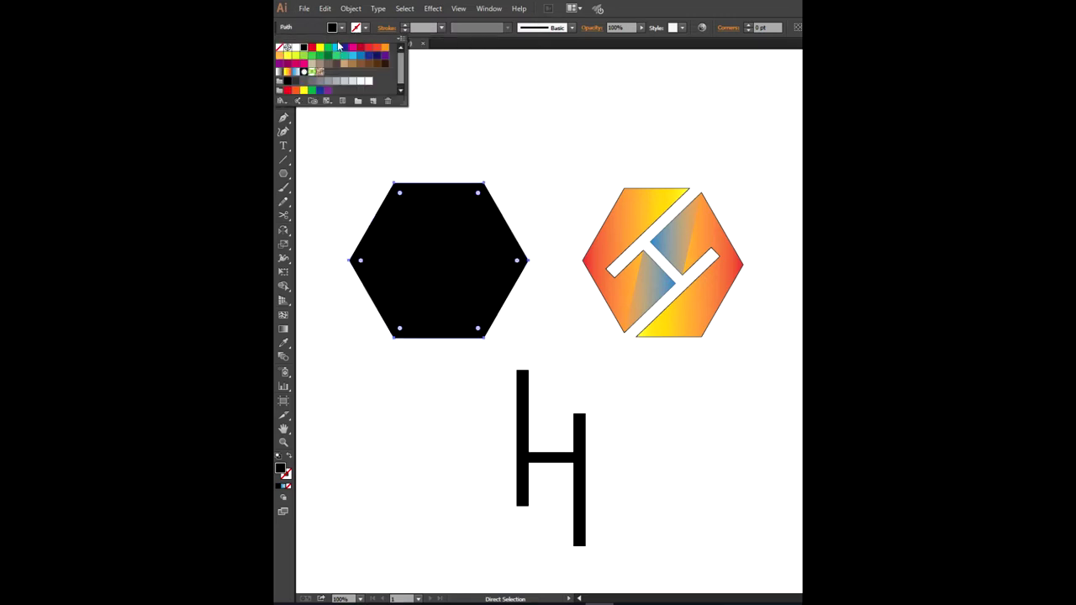
pyautogui.click(287, 71)
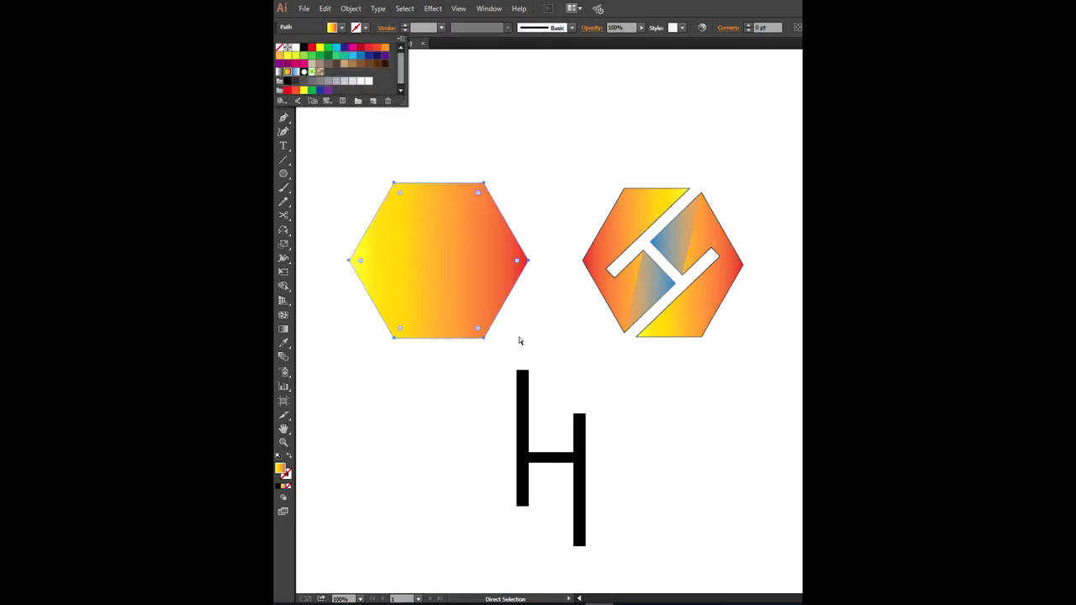
pyautogui.click(521, 349)
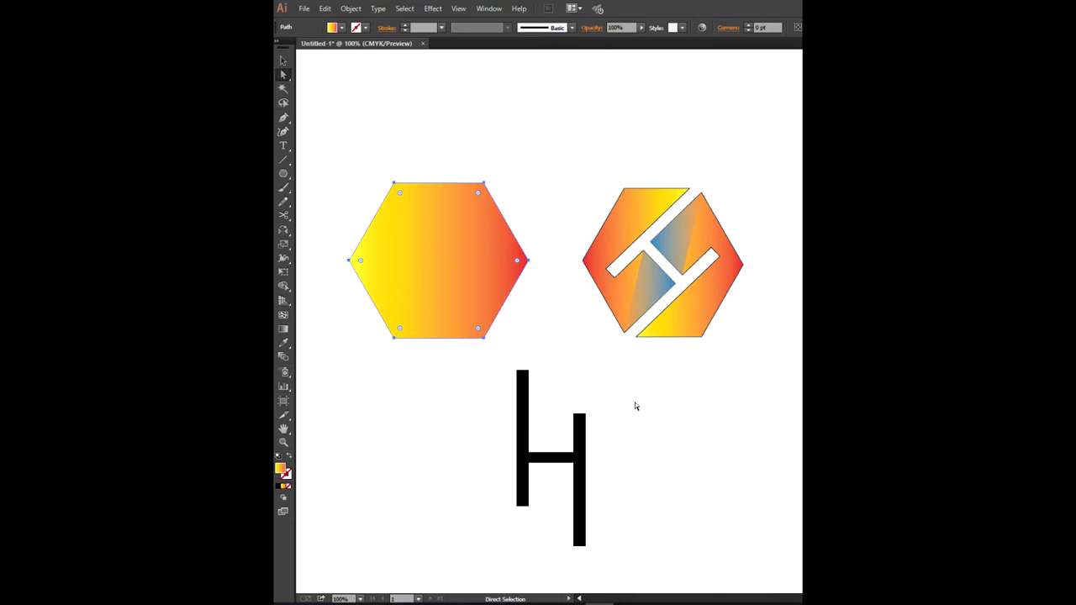
pyautogui.click(578, 420)
pyautogui.moveTo(520, 478)
pyautogui.mouseDown()
pyautogui.moveTo(459, 352)
pyautogui.moveTo(438, 261)
pyautogui.mouseUp()
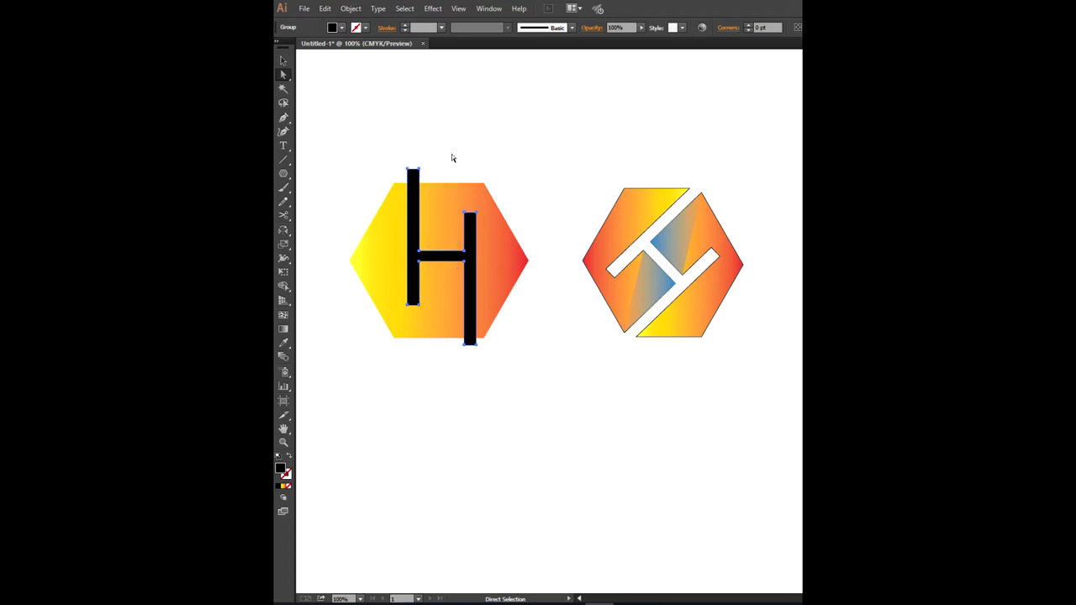
# - Rotate the H group -45° and nudge it two steps left and down to centre it
pyautogui.moveTo(445, 153); pyautogui.dragTo(407, 180)
pyautogui.click(283, 59)
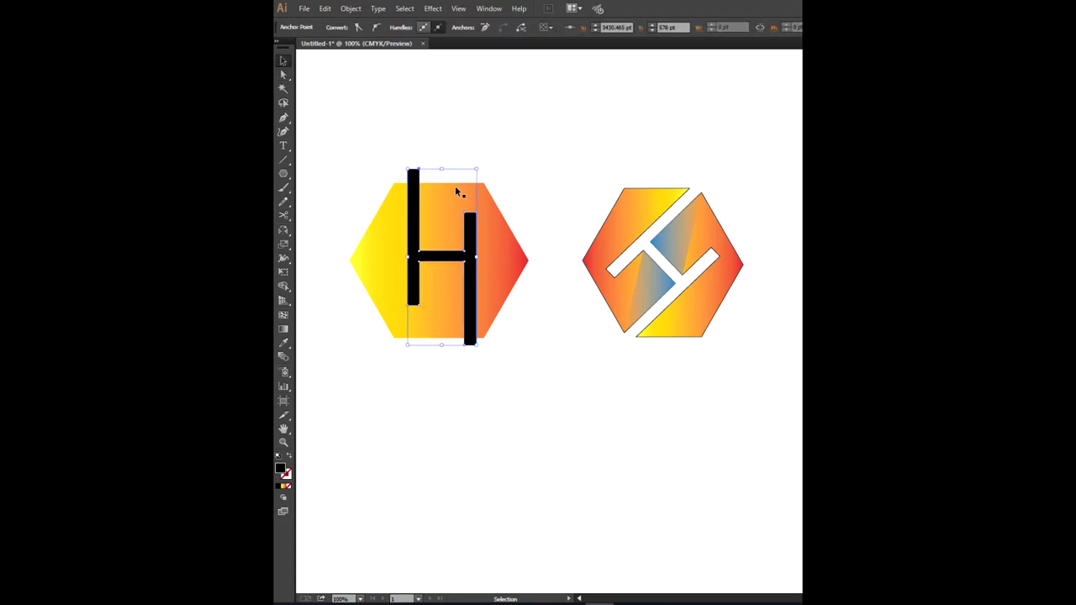
pyautogui.click(413, 179)
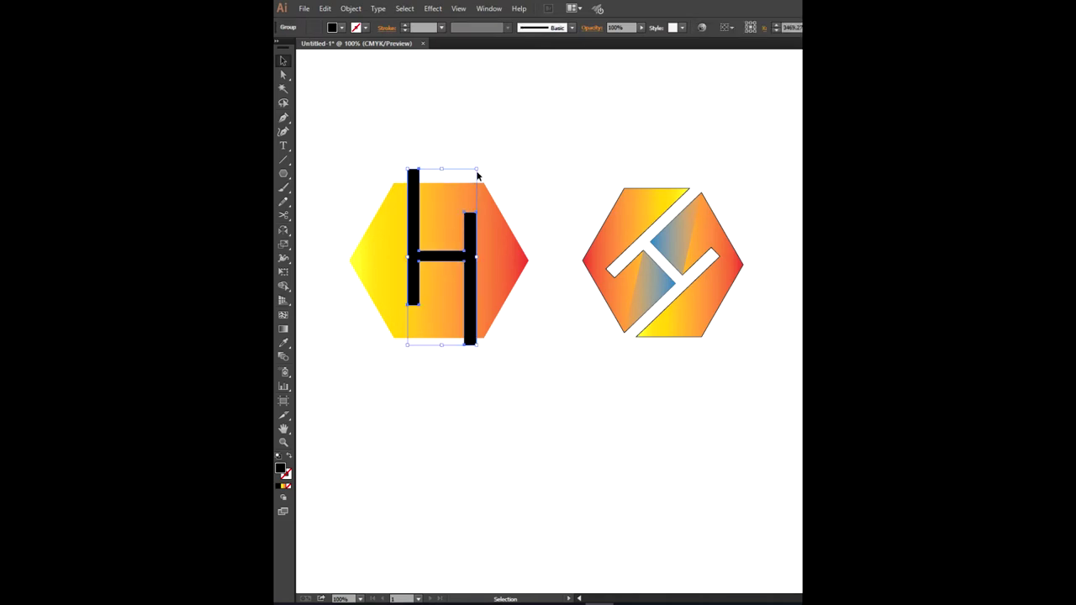
pyautogui.moveTo(483, 172); pyautogui.dragTo(502, 206)
pyautogui.press('Left')
pyautogui.press('Left')
pyautogui.press('Left')
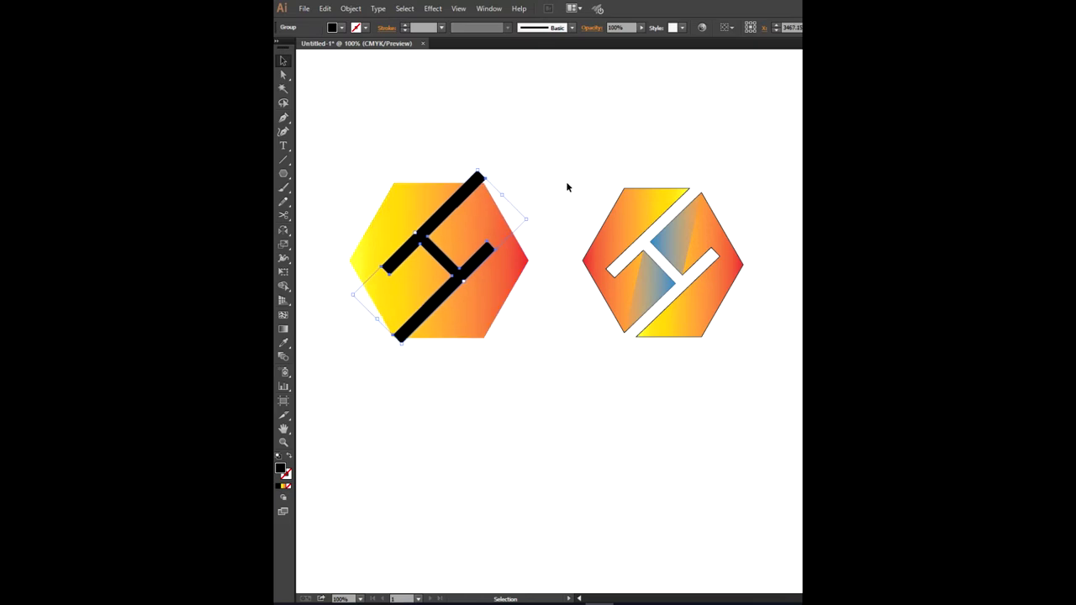
pyautogui.press('Left')
pyautogui.press('Left')
pyautogui.press('Down')
pyautogui.press('Down')
pyautogui.press('Down')
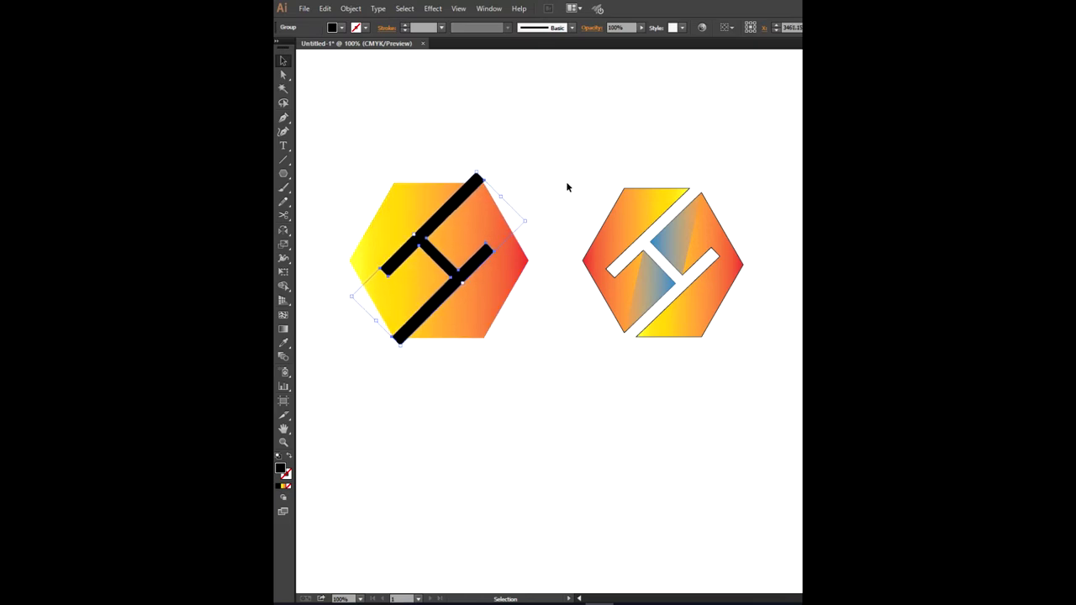
pyautogui.press('Down')
pyautogui.press('Down')
pyautogui.press('Down')
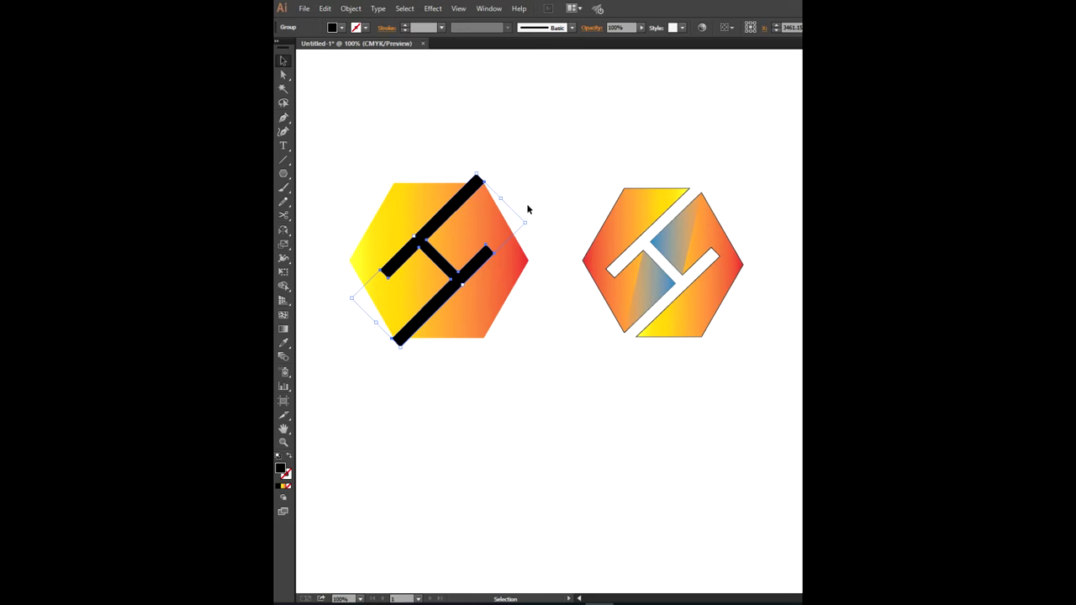
pyautogui.click(528, 209)
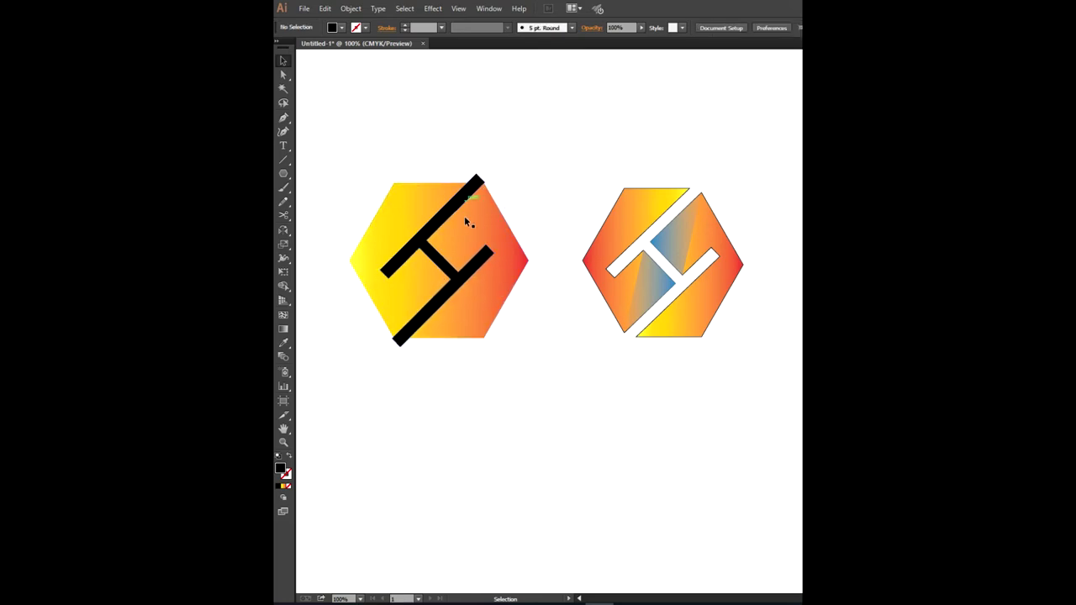
pyautogui.moveTo(459, 283); pyautogui.dragTo(463, 284)
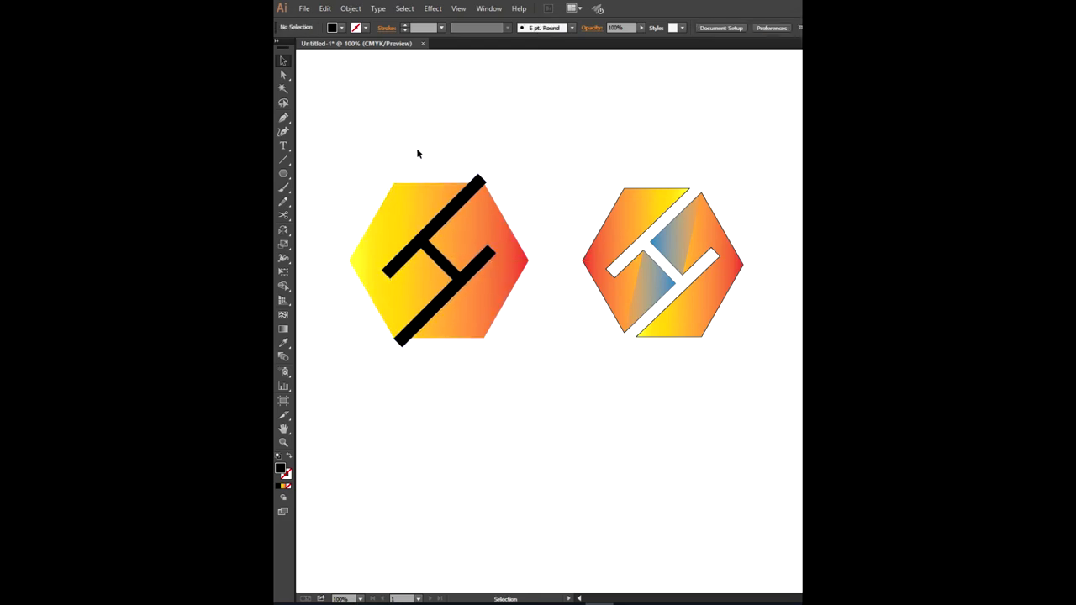
# - Split the hexagon into separate pieces along the H with Shape Builder
pyautogui.moveTo(515, 147); pyautogui.dragTo(385, 393)
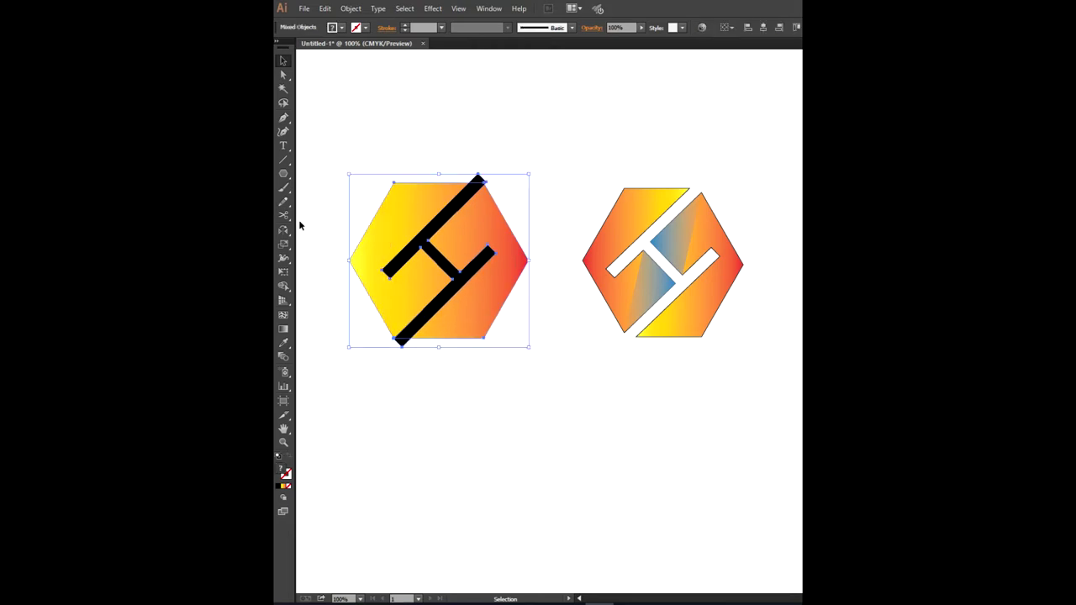
pyautogui.click(285, 287)
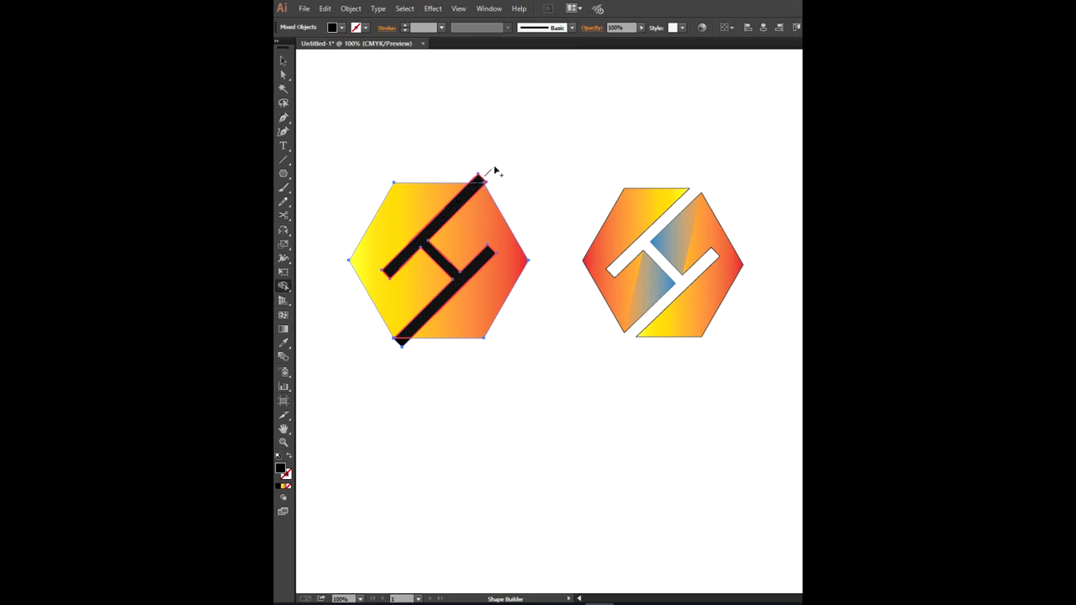
pyautogui.moveTo(494, 172); pyautogui.dragTo(418, 323)
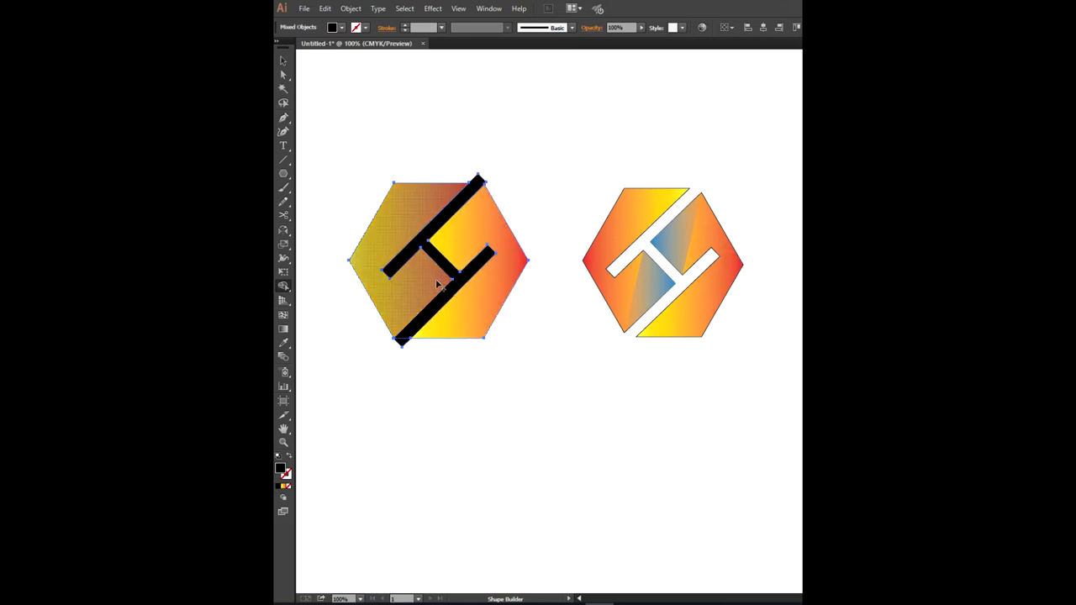
# - Delete the black H and the leftover small black triangle to leave a white gap
pyautogui.click(283, 61)
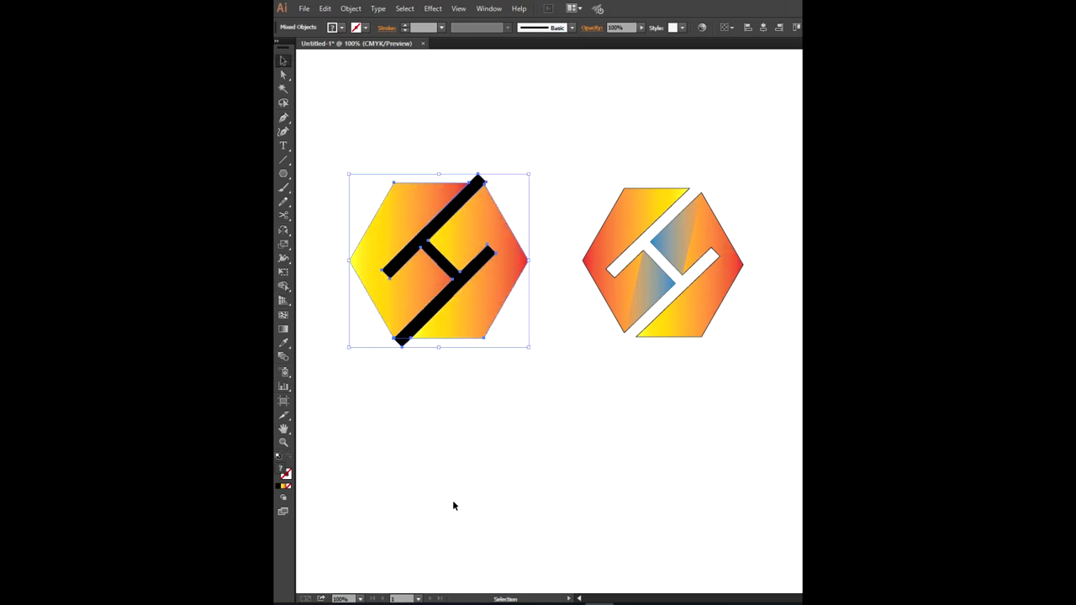
pyautogui.click(421, 354)
pyautogui.click(283, 74)
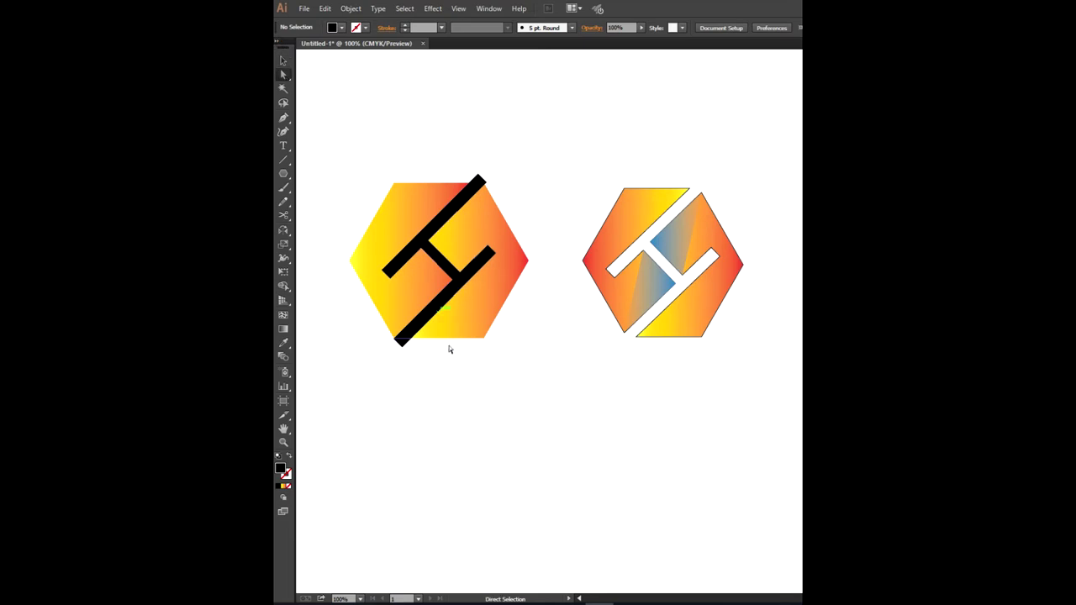
pyautogui.click(447, 302)
pyautogui.press('Delete')
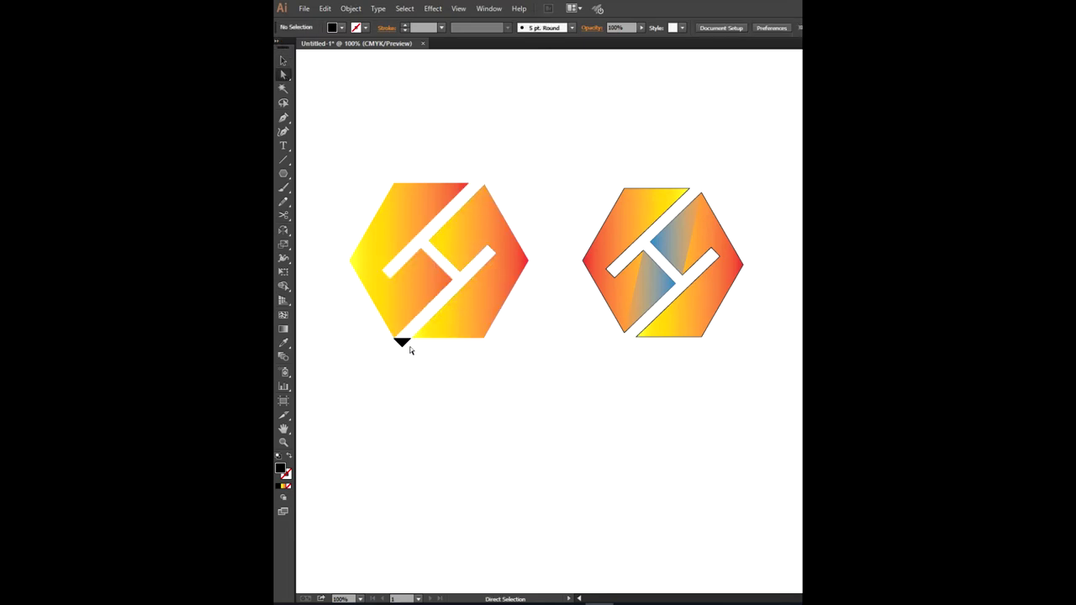
pyautogui.moveTo(408, 347); pyautogui.dragTo(376, 360)
pyautogui.click(401, 342)
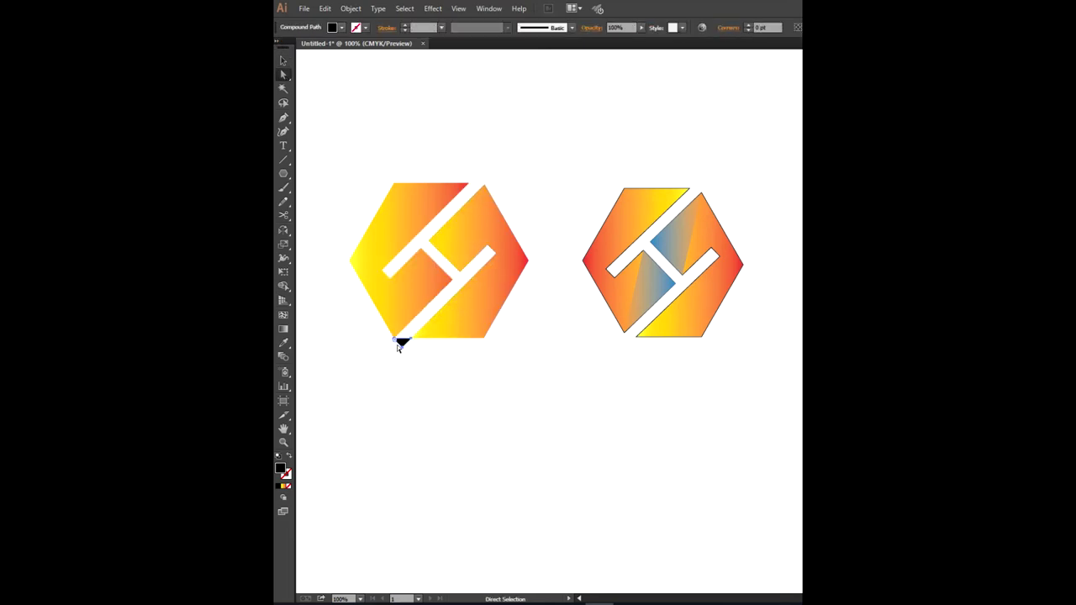
pyautogui.press('Delete')
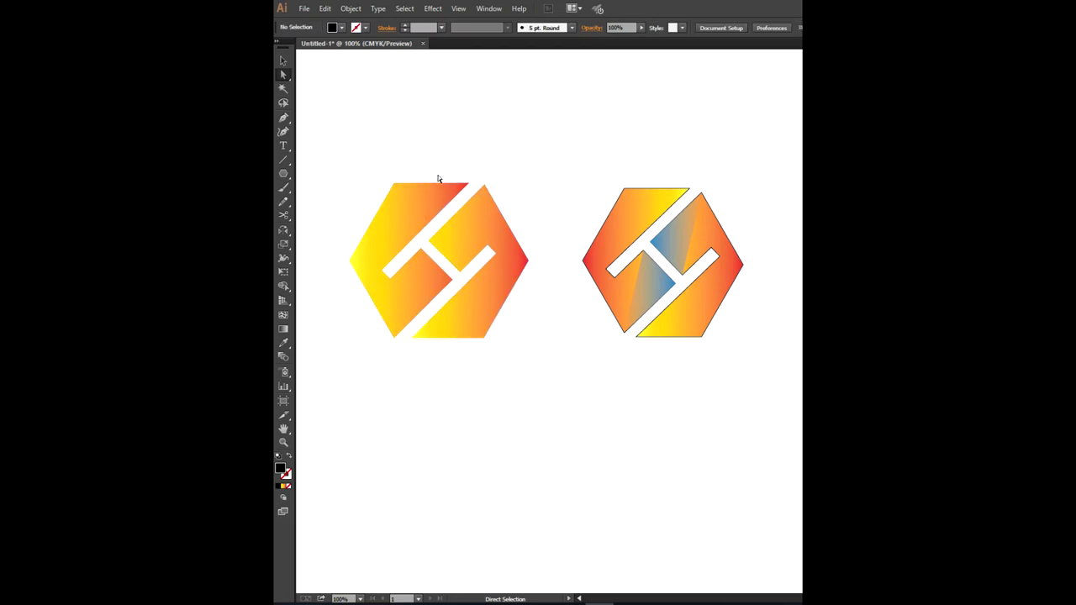
# - Give the left hexagon's gradient pieces black outlines, settling on a 2 pt stroke
pyautogui.moveTo(553, 151); pyautogui.dragTo(351, 378)
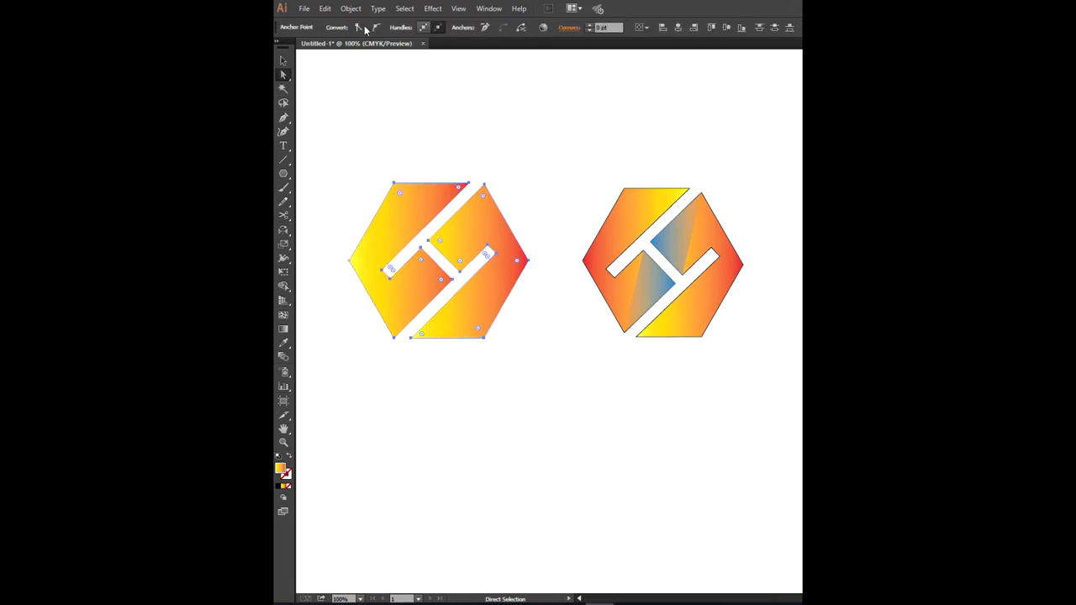
pyautogui.click(573, 185)
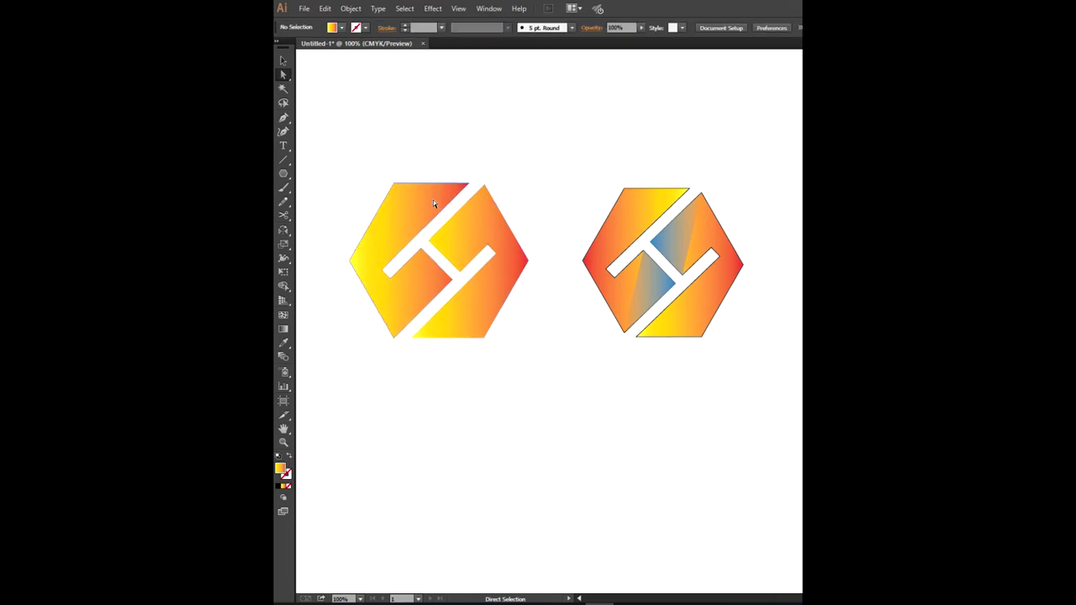
pyautogui.click(485, 215)
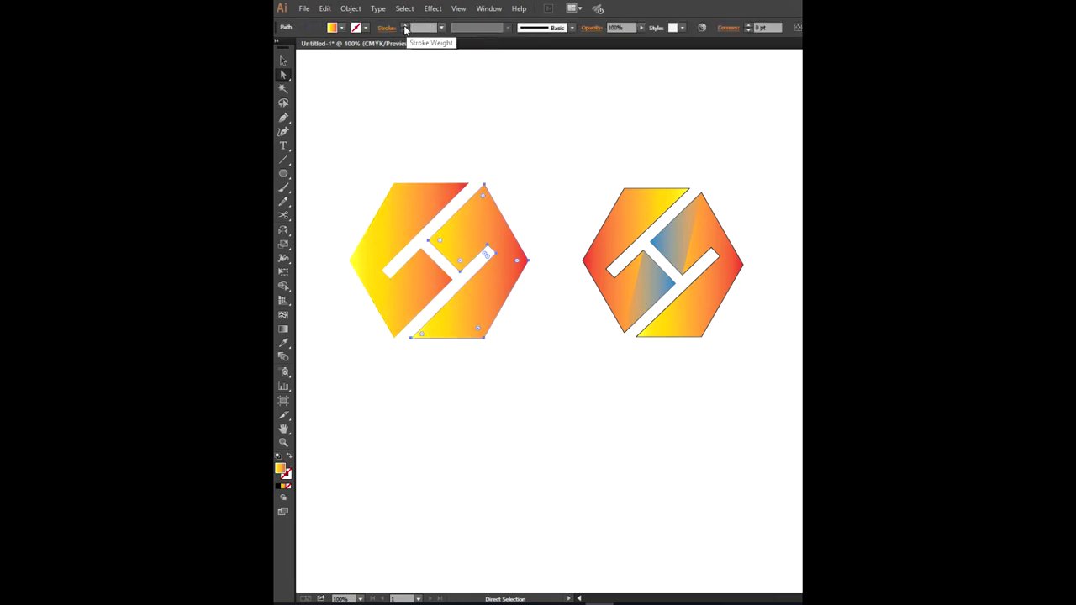
pyautogui.click(406, 26)
pyautogui.click(425, 194)
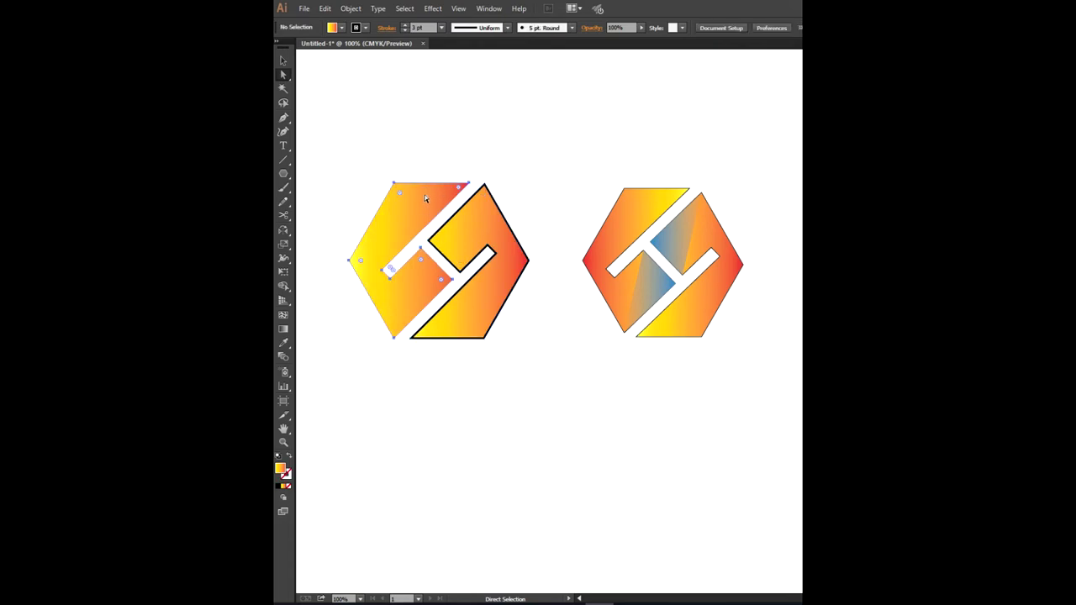
pyautogui.click(405, 26)
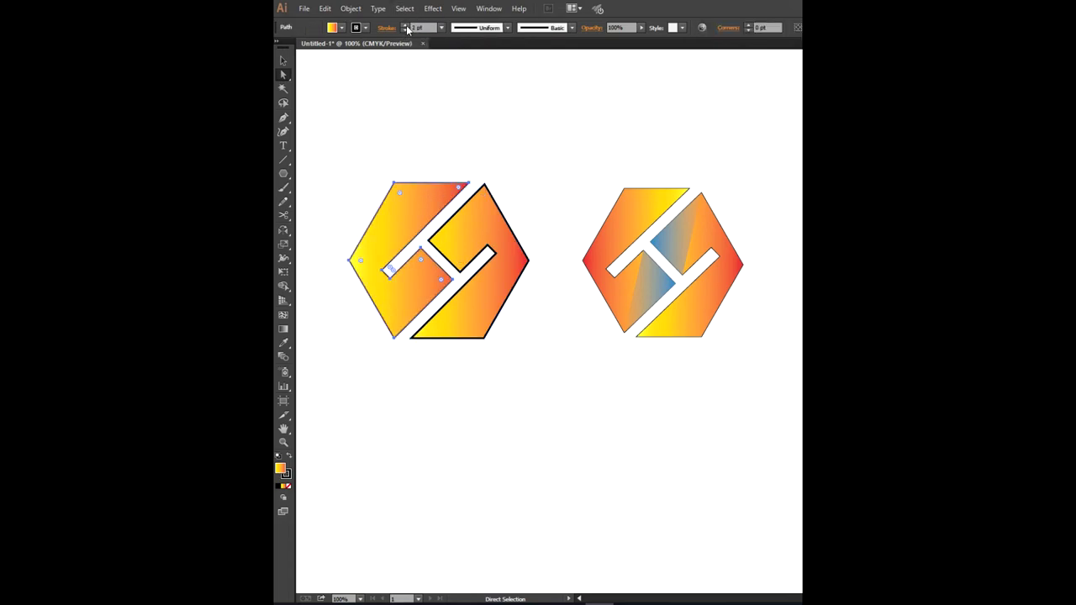
pyautogui.click(496, 219)
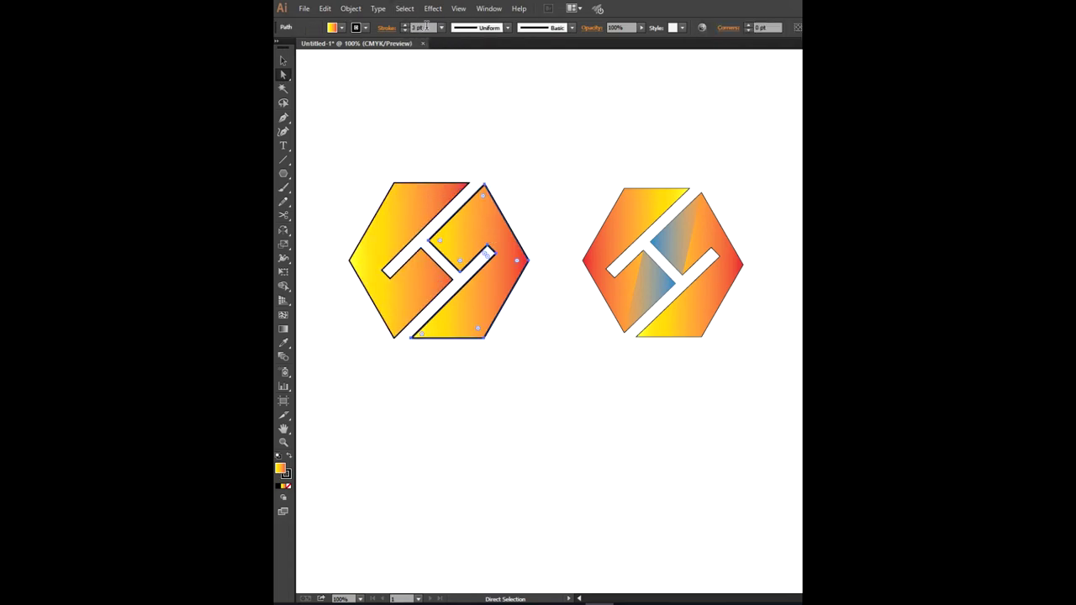
pyautogui.click(405, 31)
pyautogui.click(547, 173)
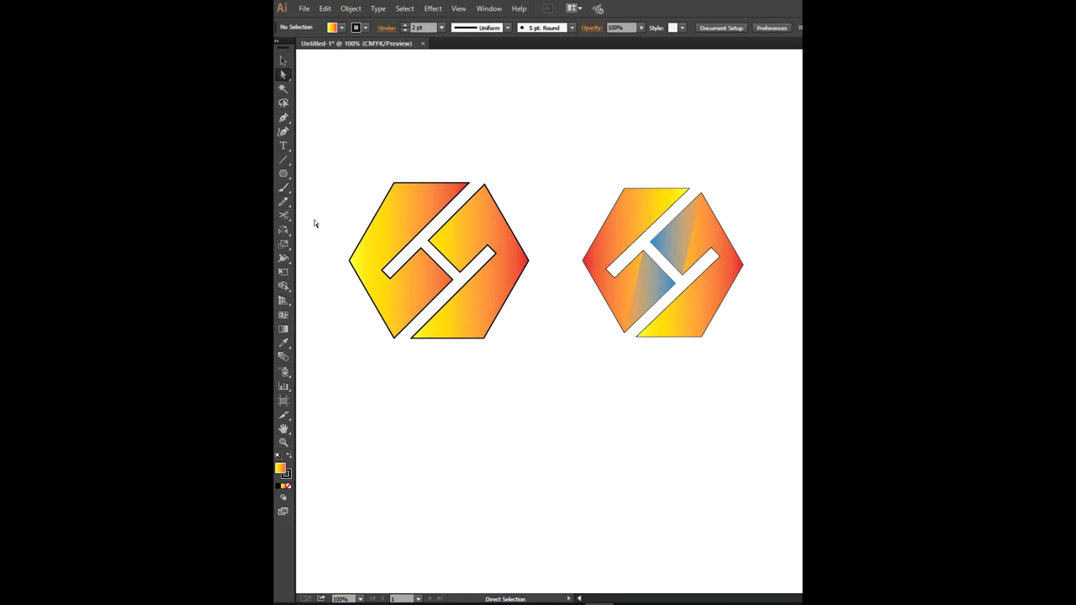
# - Draw a triangle with the Pen tool in the upper opening beside the H
pyautogui.click(283, 117)
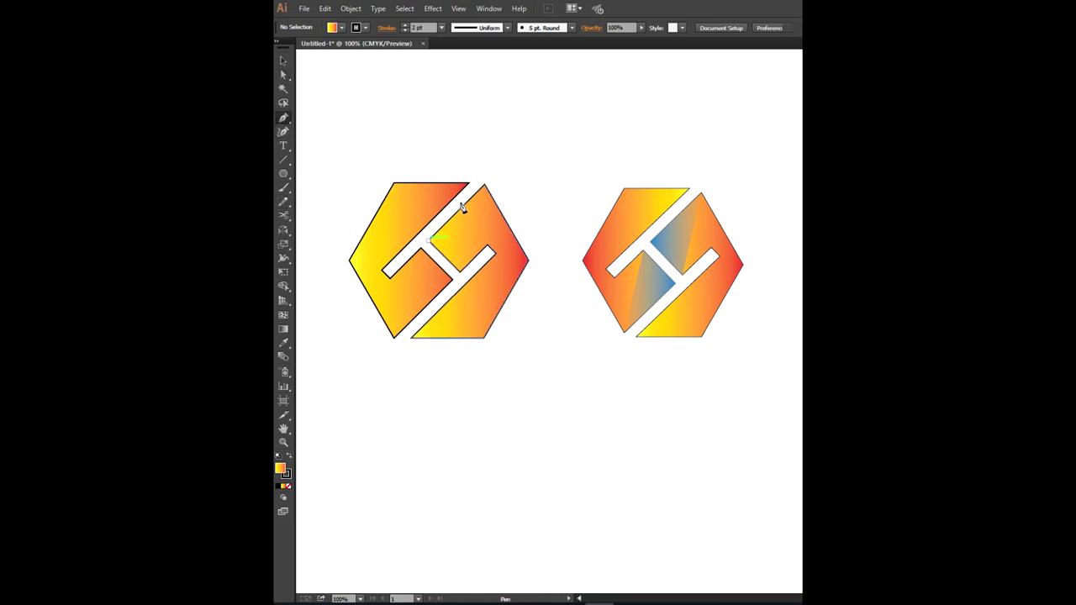
pyautogui.click(483, 185)
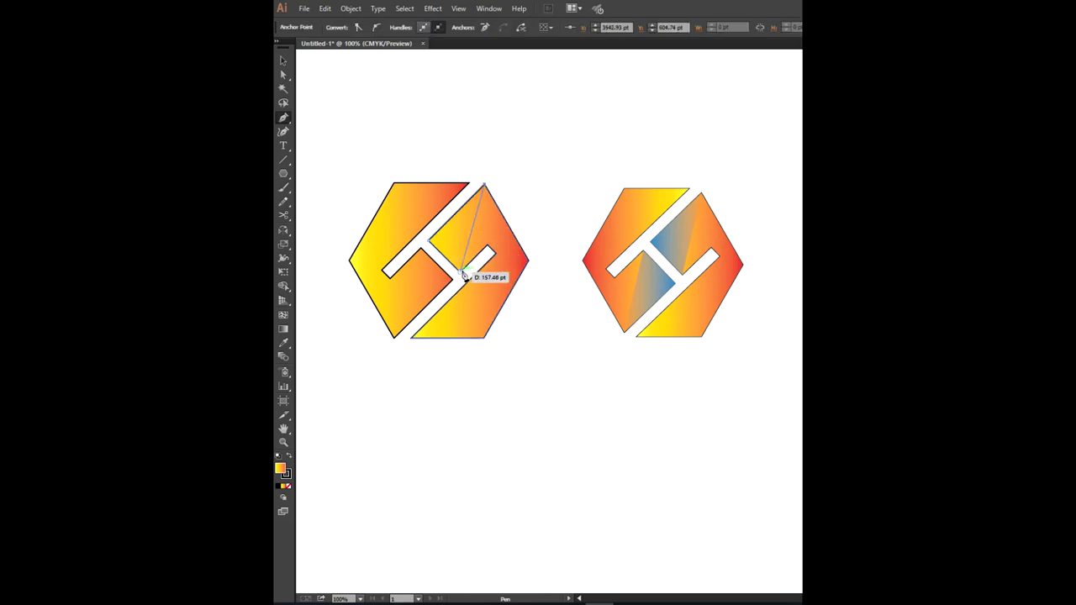
pyautogui.click(460, 270)
pyautogui.click(429, 242)
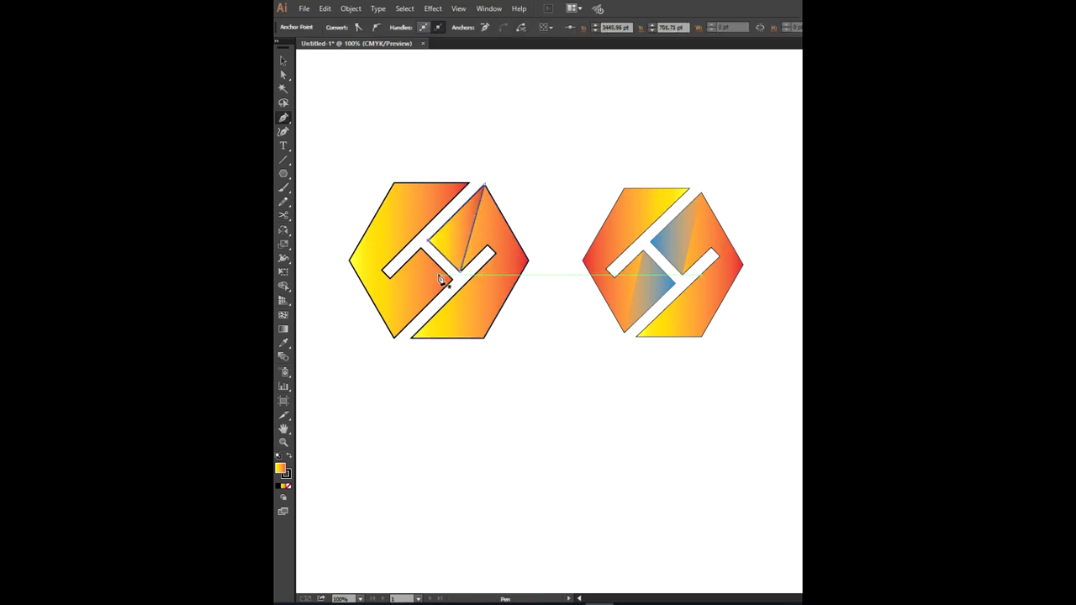
# - Fill the new triangle with the blue Fading Sky gradient
pyautogui.click(288, 62)
pyautogui.click(457, 228)
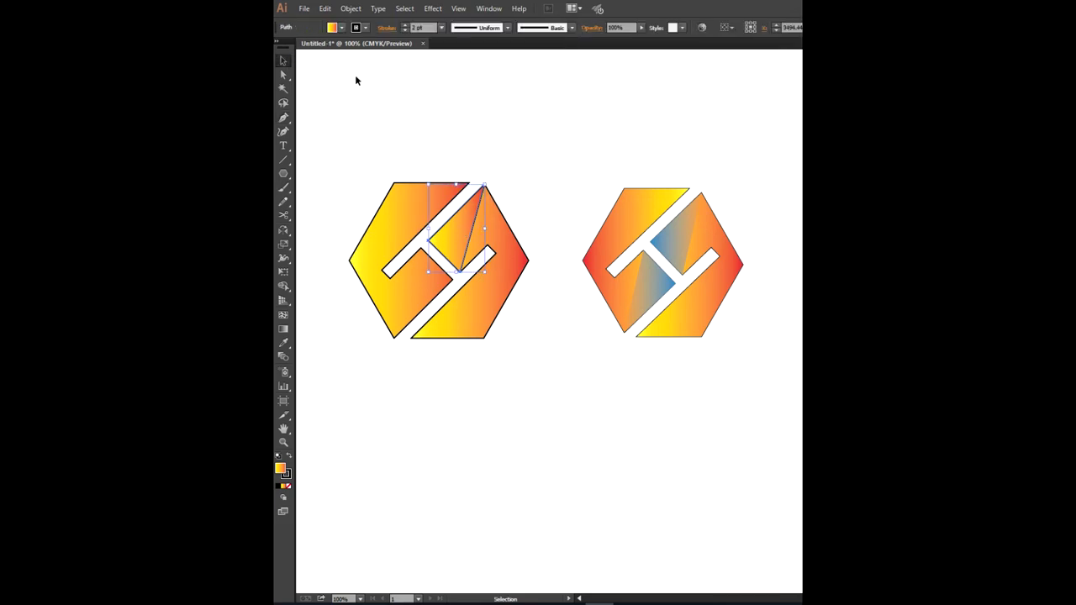
pyautogui.click(342, 28)
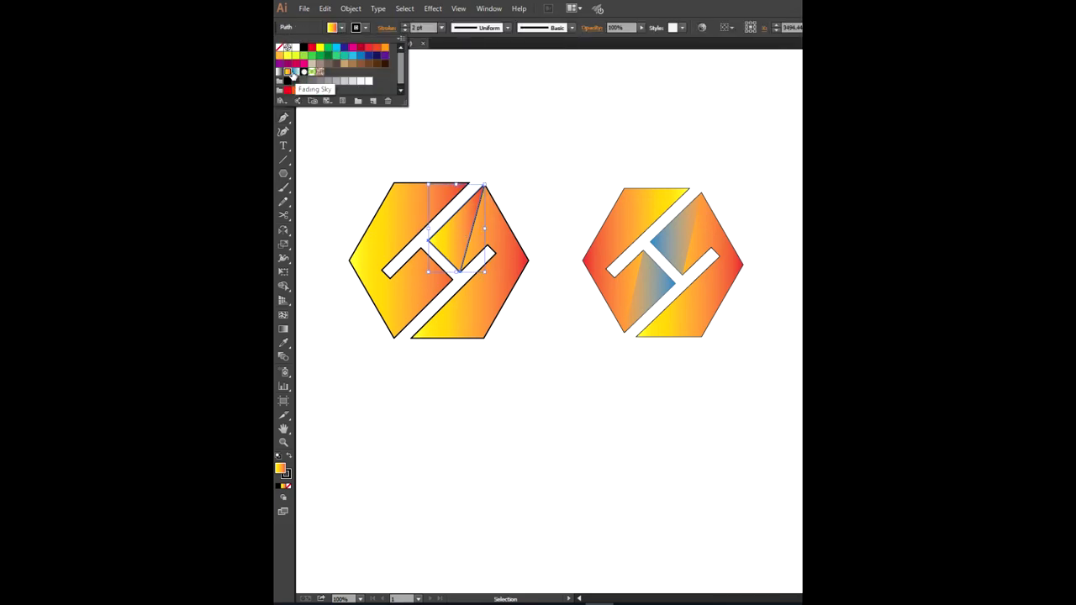
pyautogui.click(292, 74)
pyautogui.click(540, 187)
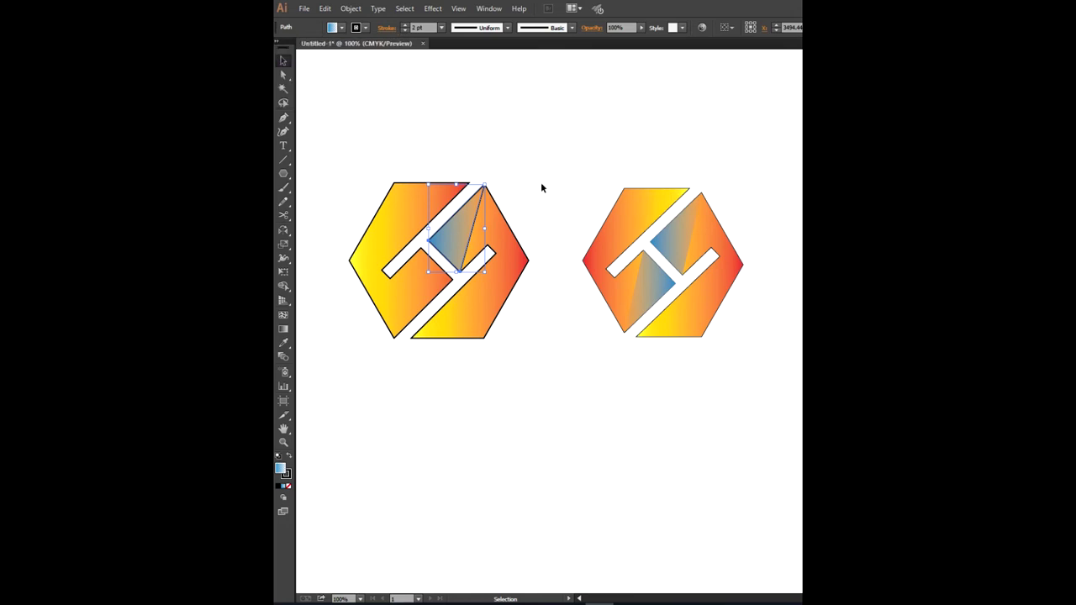
pyautogui.click(531, 202)
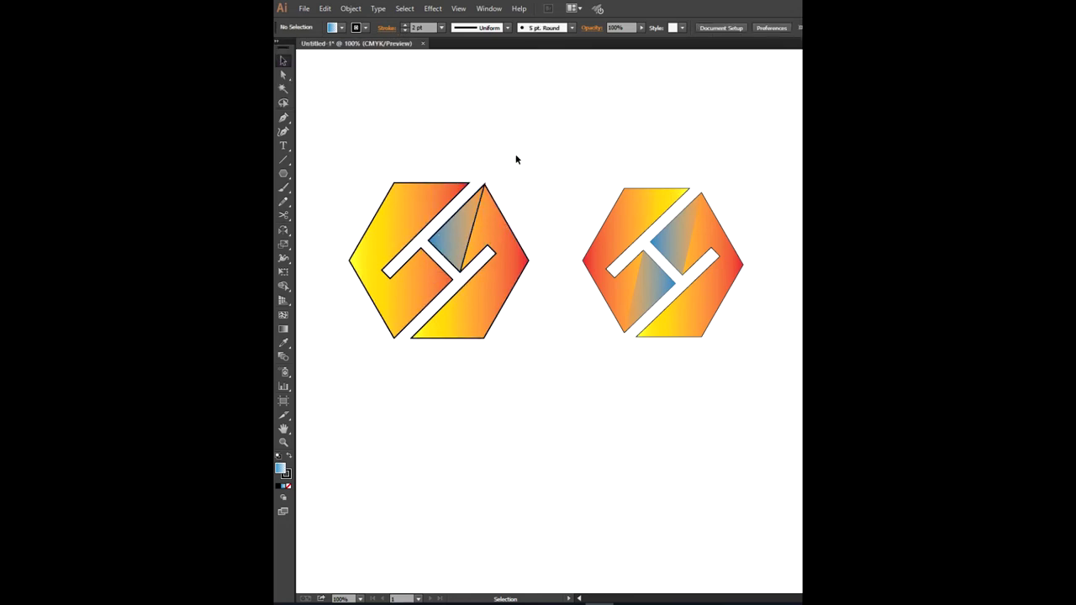
# - Alt-drag a copy of the left hexagon's right piece and blue triangle below the hexagons
pyautogui.moveTo(516, 159); pyautogui.dragTo(365, 357)
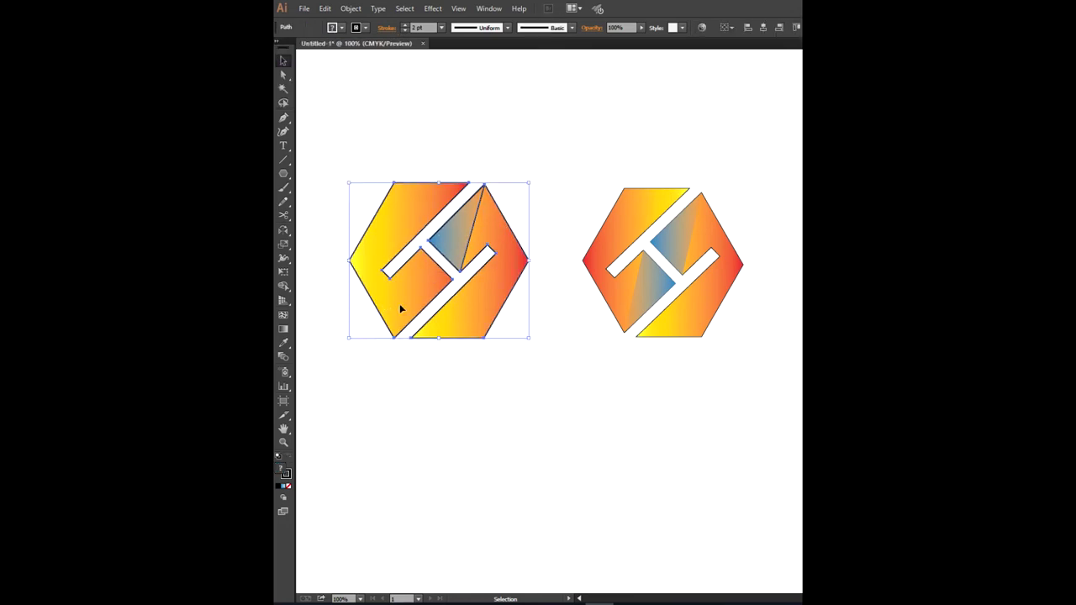
pyautogui.click(540, 207)
pyautogui.click(460, 301)
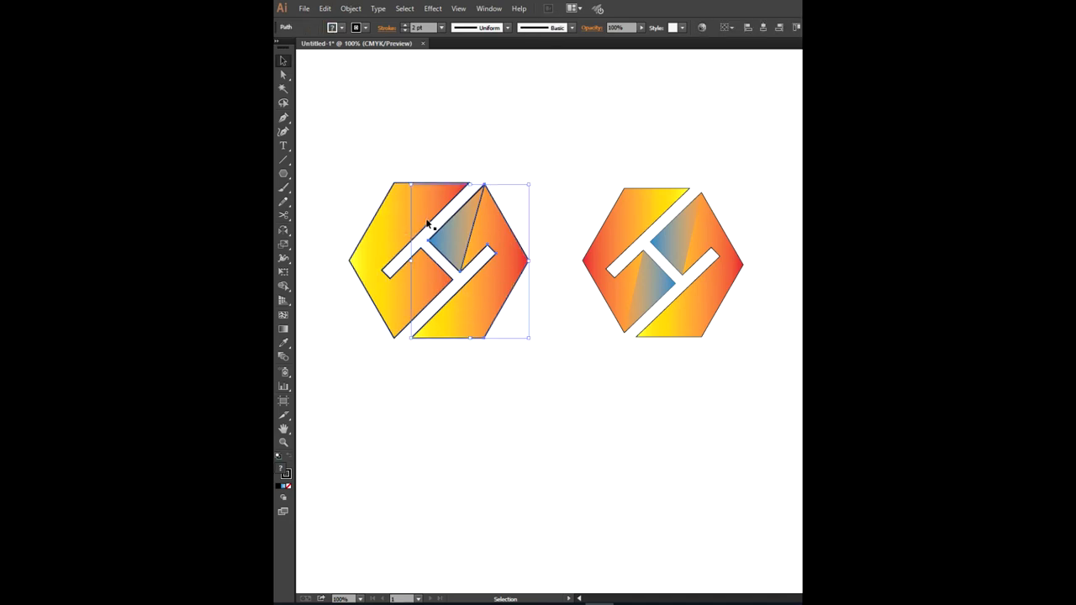
pyautogui.moveTo(456, 244); pyautogui.dragTo(529, 431)
pyautogui.click(626, 417)
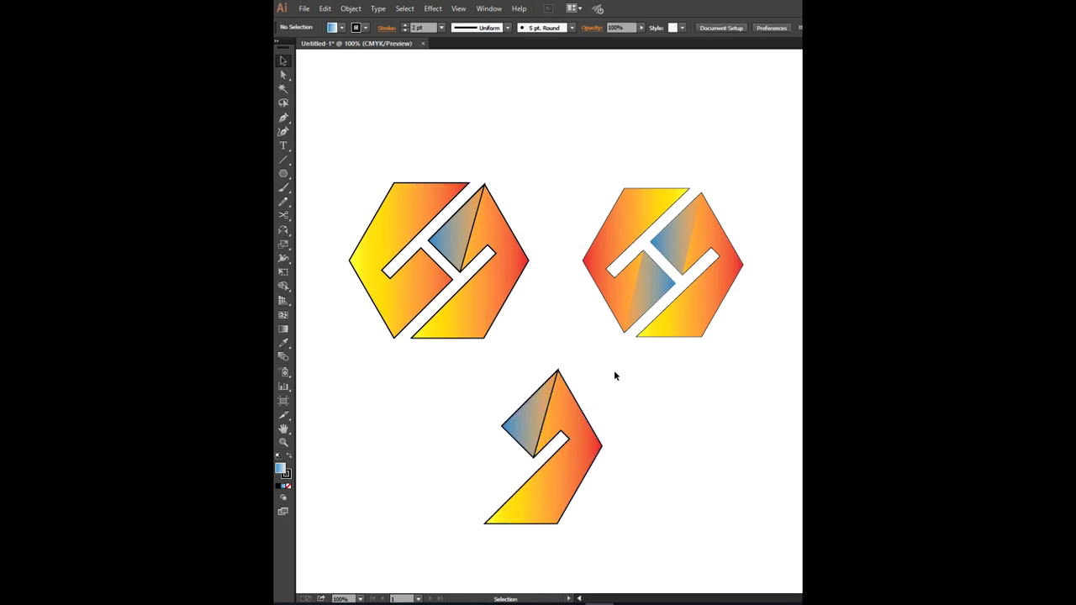
# - Group the two pieces of the bottom half-shape
pyautogui.click(510, 504)
pyautogui.keyDown('shift'); pyautogui.click(523, 425); pyautogui.keyUp('shift')
pyautogui.rightClick(536, 427)
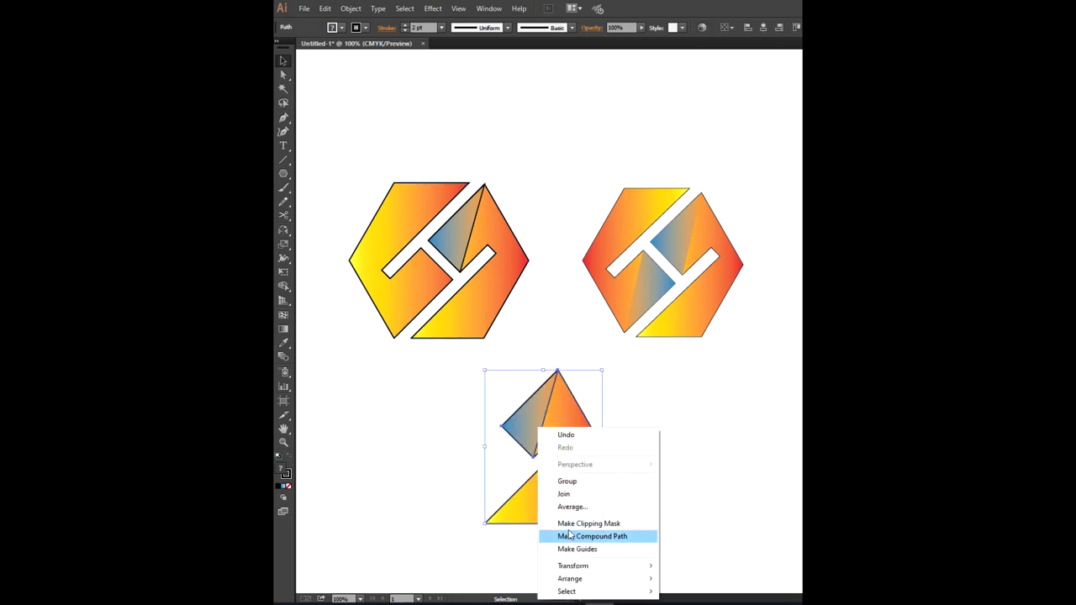
pyautogui.click(559, 481)
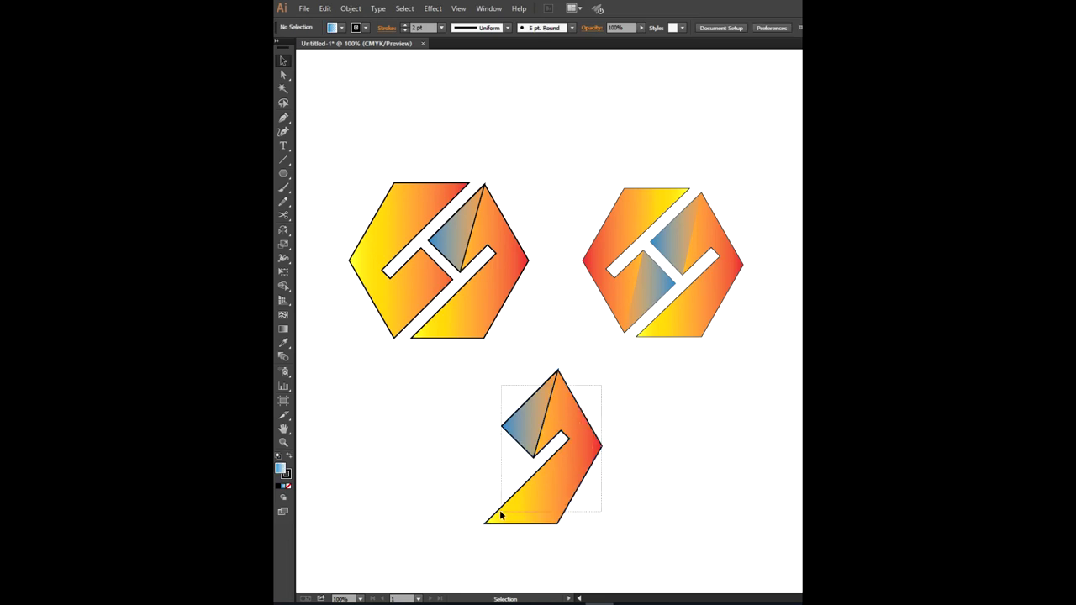
# - Make a vertically reflected copy of the bottom group overlapping the original
pyautogui.rightClick(548, 422)
pyautogui.moveTo(584, 505)
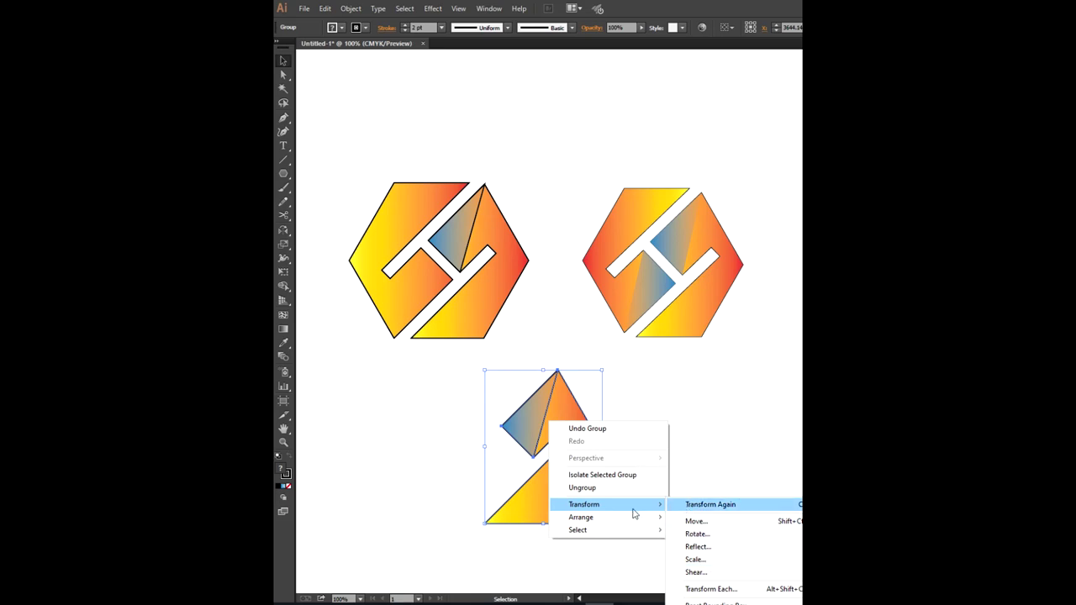
pyautogui.click(697, 547)
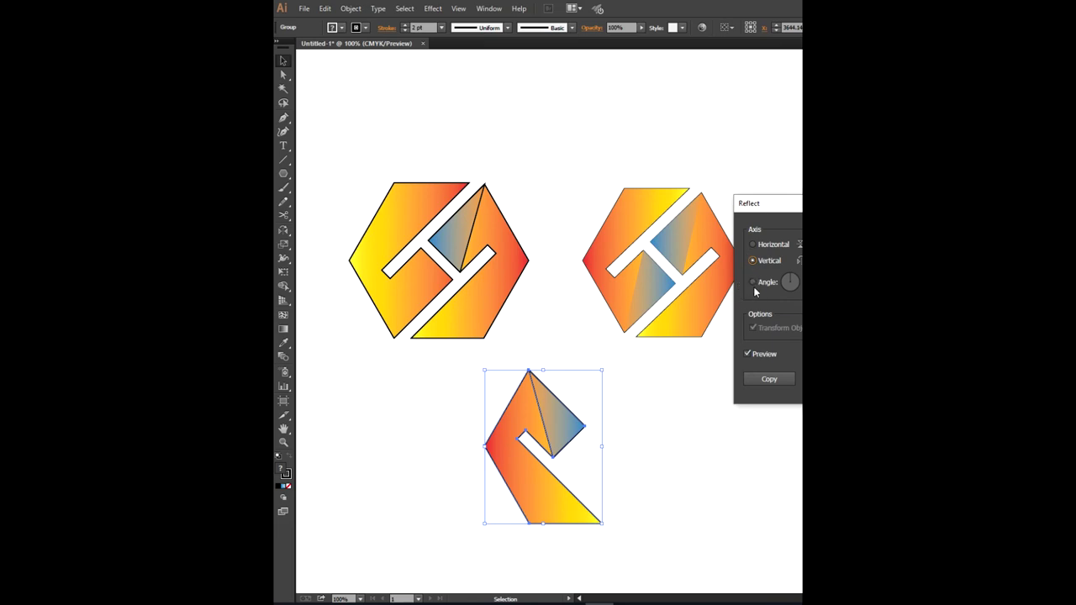
pyautogui.click(767, 380)
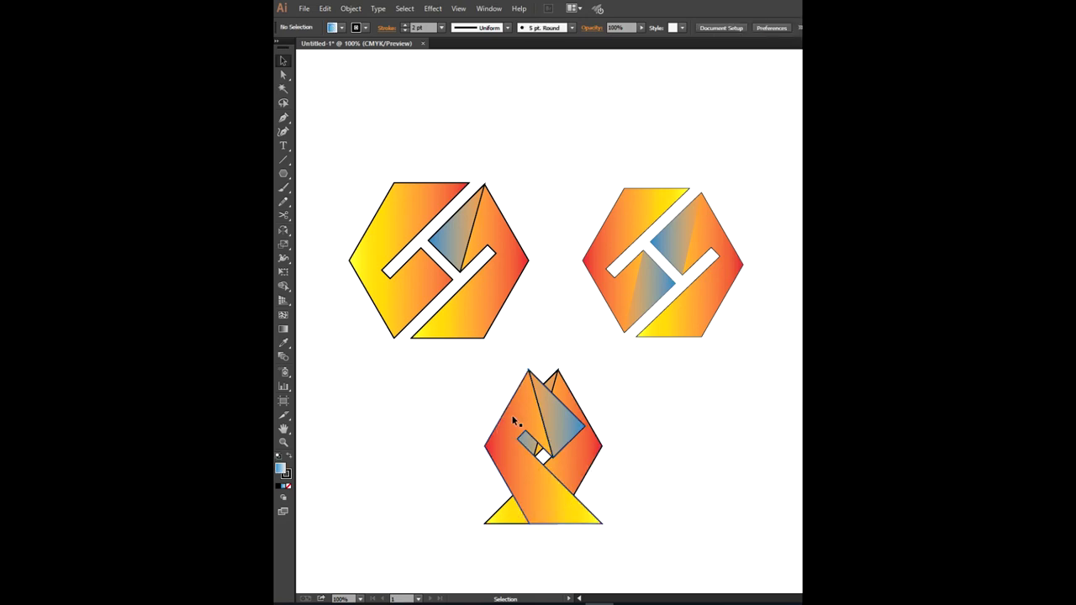
# - Move the mirrored copy left and reflect it across the horizontal axis
pyautogui.moveTo(514, 430); pyautogui.dragTo(462, 430)
pyautogui.rightClick(460, 407)
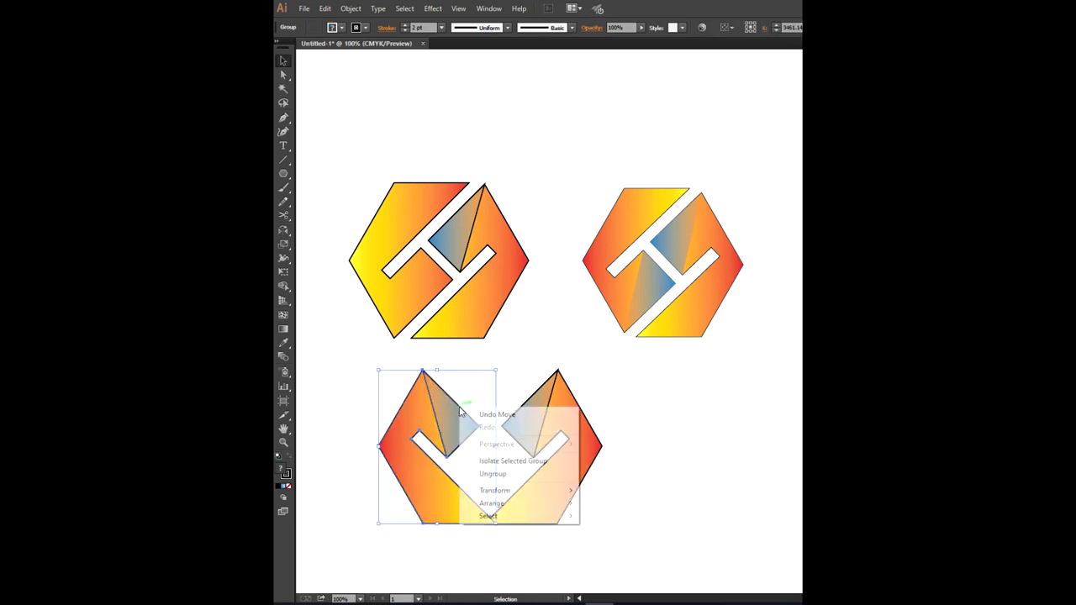
pyautogui.moveTo(496, 490)
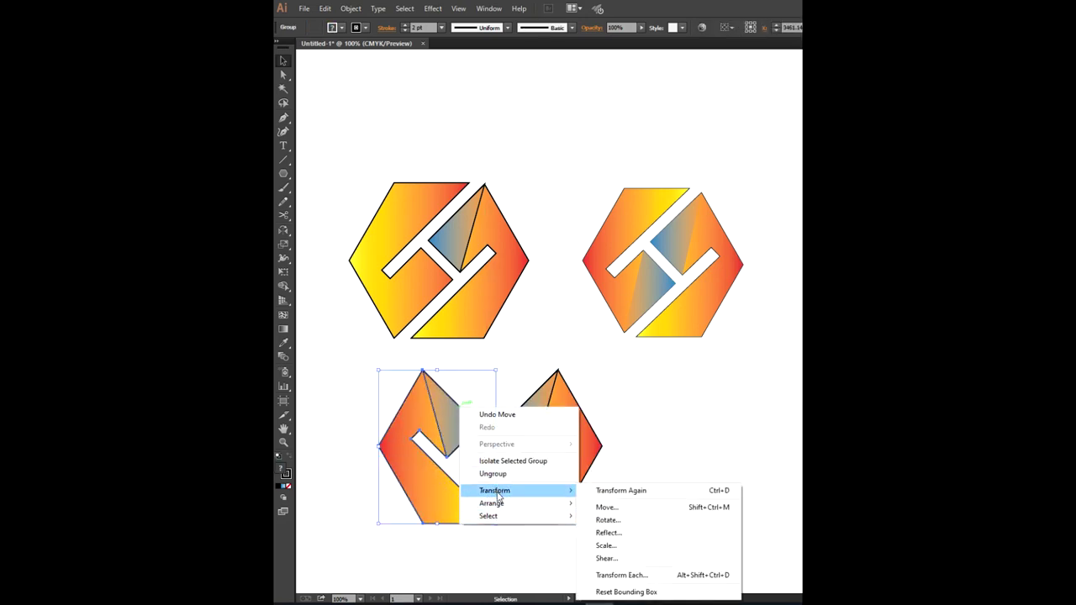
pyautogui.click(636, 532)
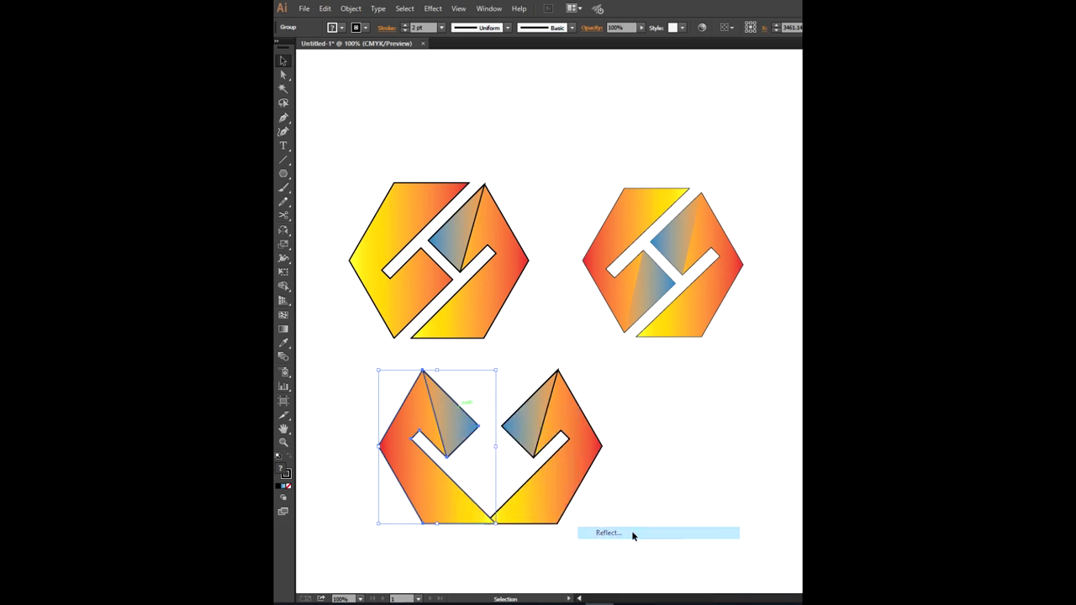
pyautogui.click(754, 245)
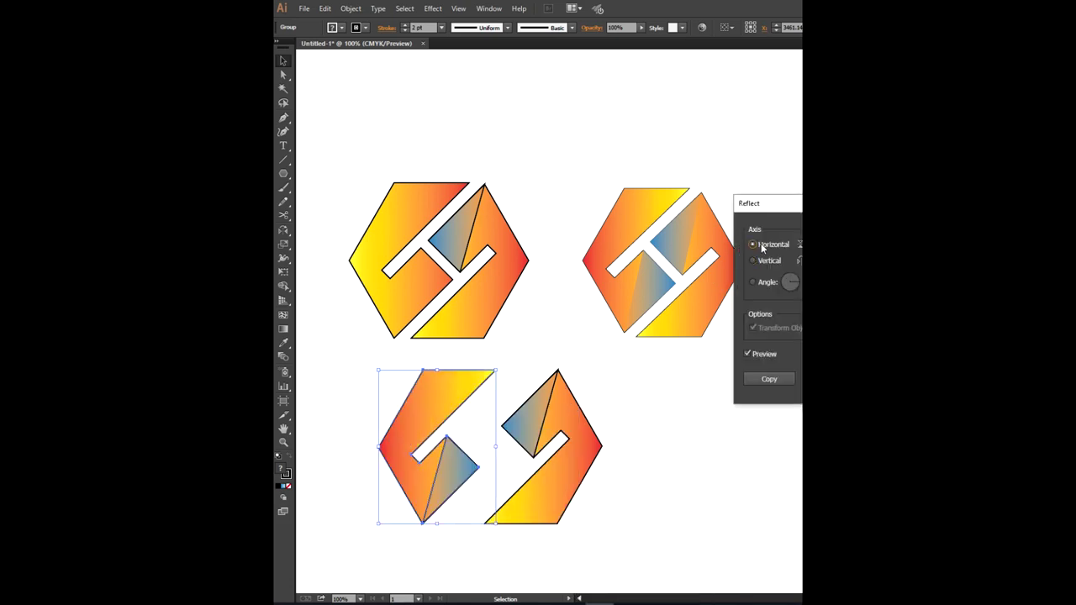
pyautogui.click(766, 379)
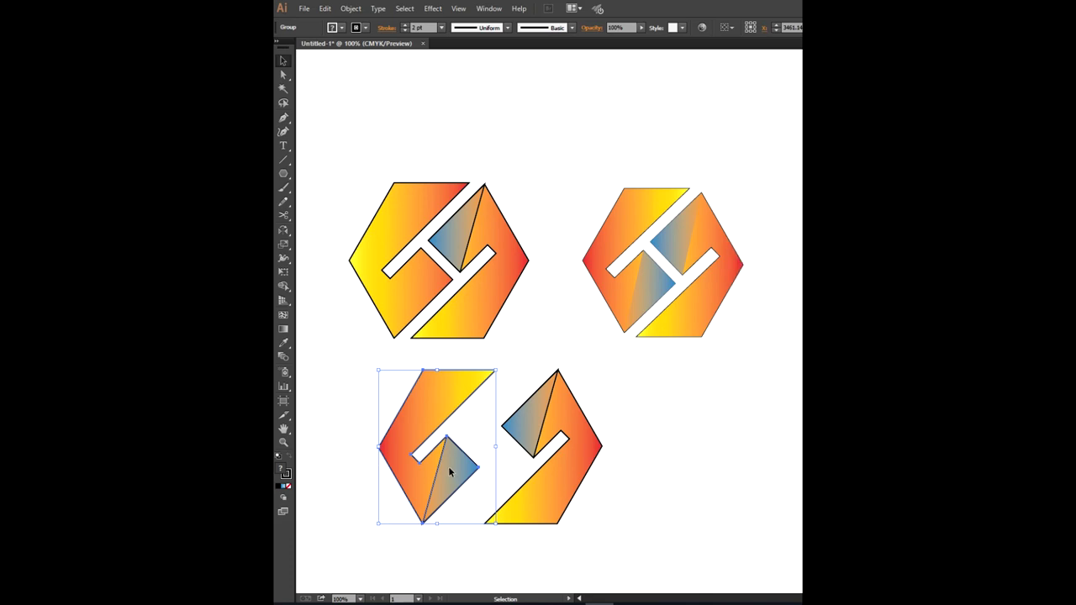
# - Slide the flipped half right to join the other half into a hexagon
pyautogui.moveTo(456, 465); pyautogui.dragTo(500, 463)
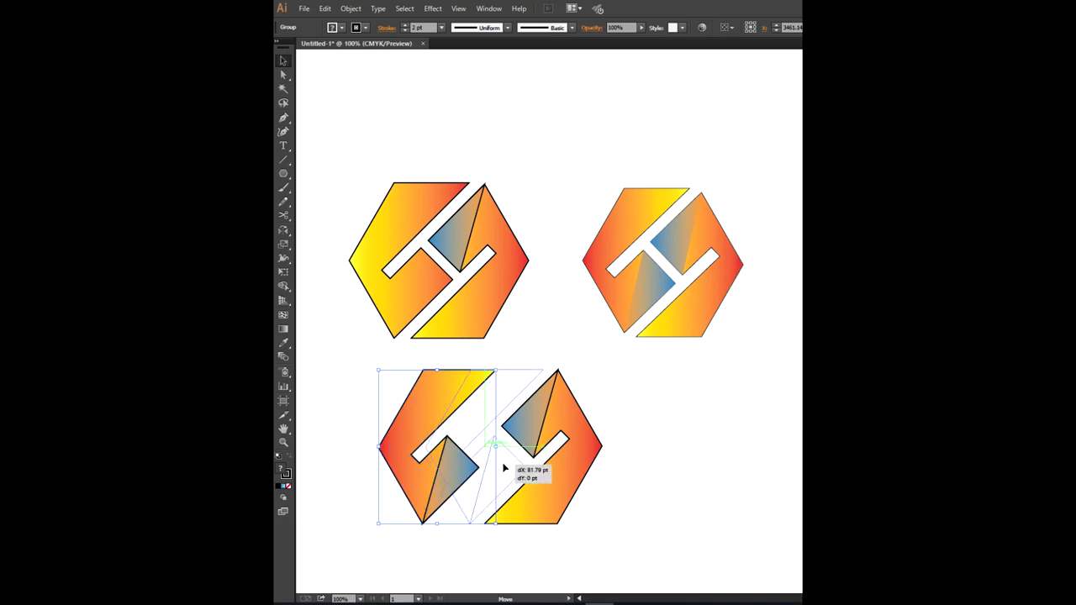
pyautogui.moveTo(501, 463); pyautogui.dragTo(502, 460)
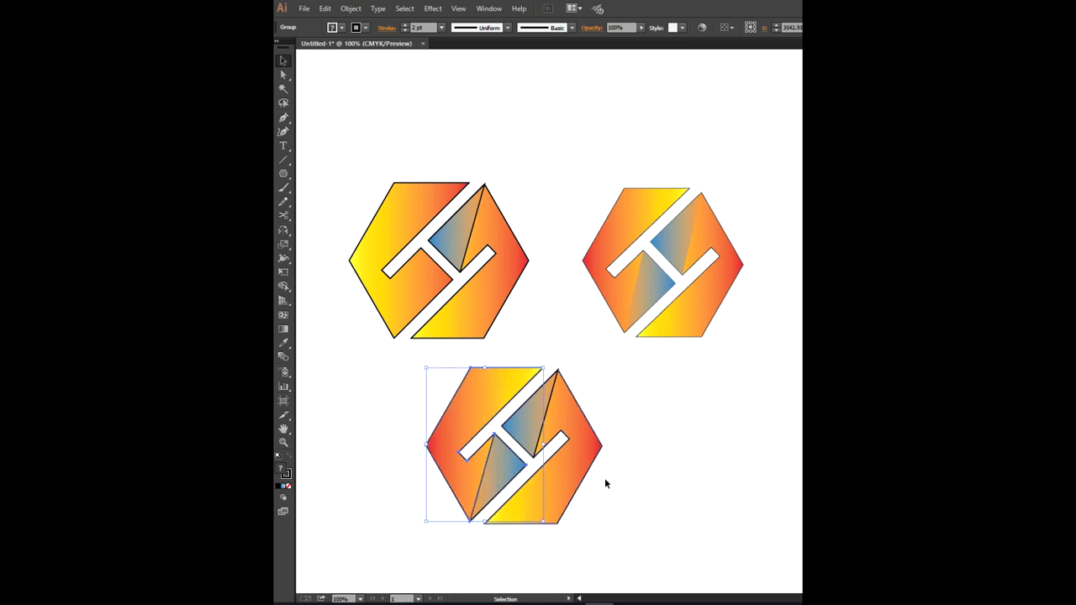
pyautogui.click(605, 478)
pyautogui.click(462, 489)
# - Set the whole bottom hexagon's stroke weight to 1 pt
pyautogui.click(644, 431)
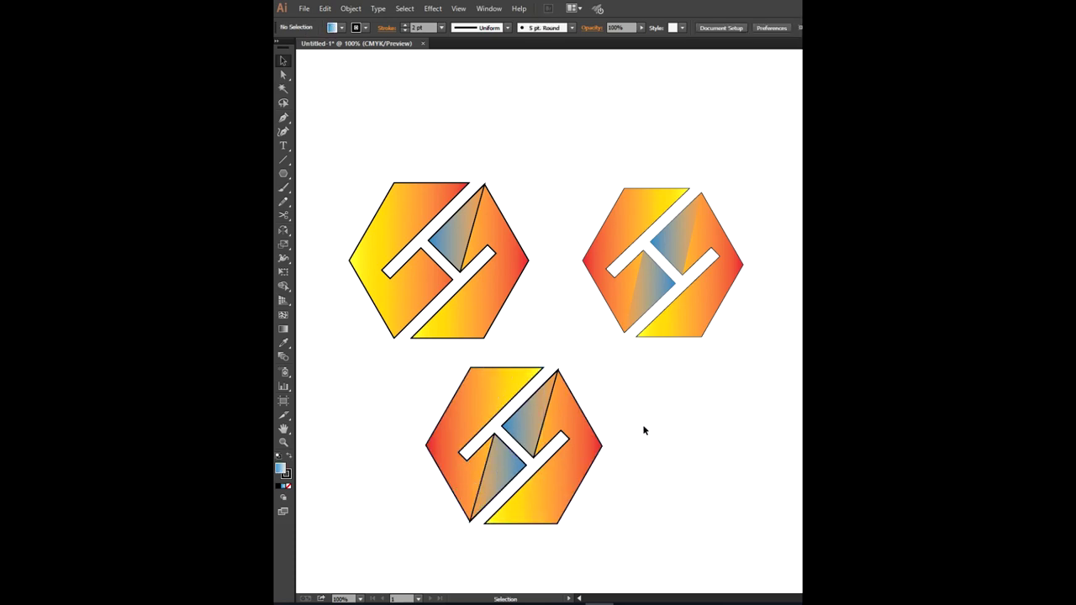
pyautogui.moveTo(588, 355); pyautogui.dragTo(445, 499)
pyautogui.click(406, 27)
pyautogui.click(405, 30)
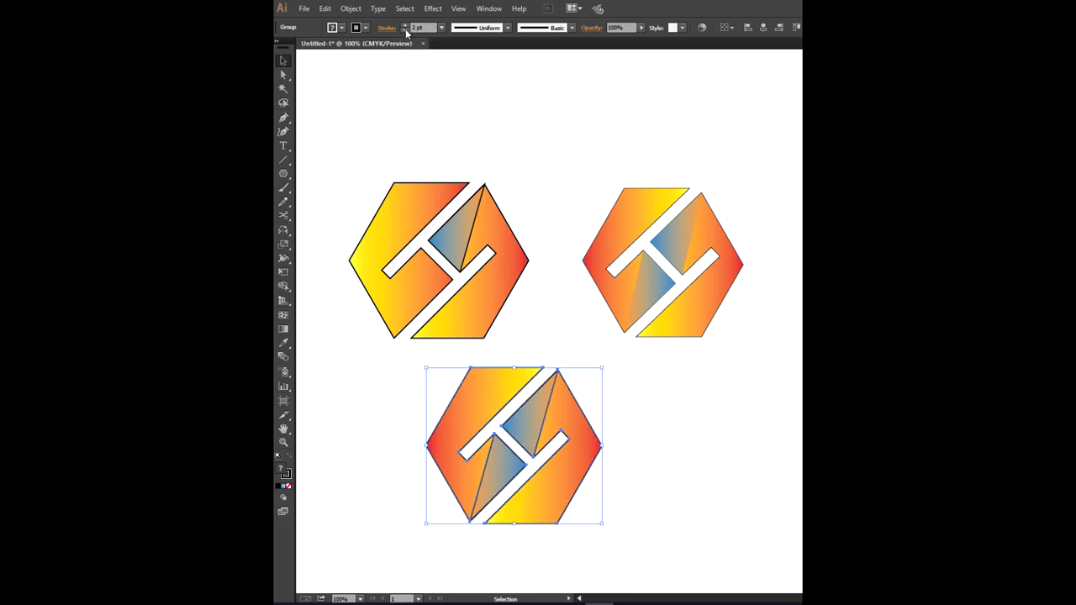
pyautogui.click(632, 399)
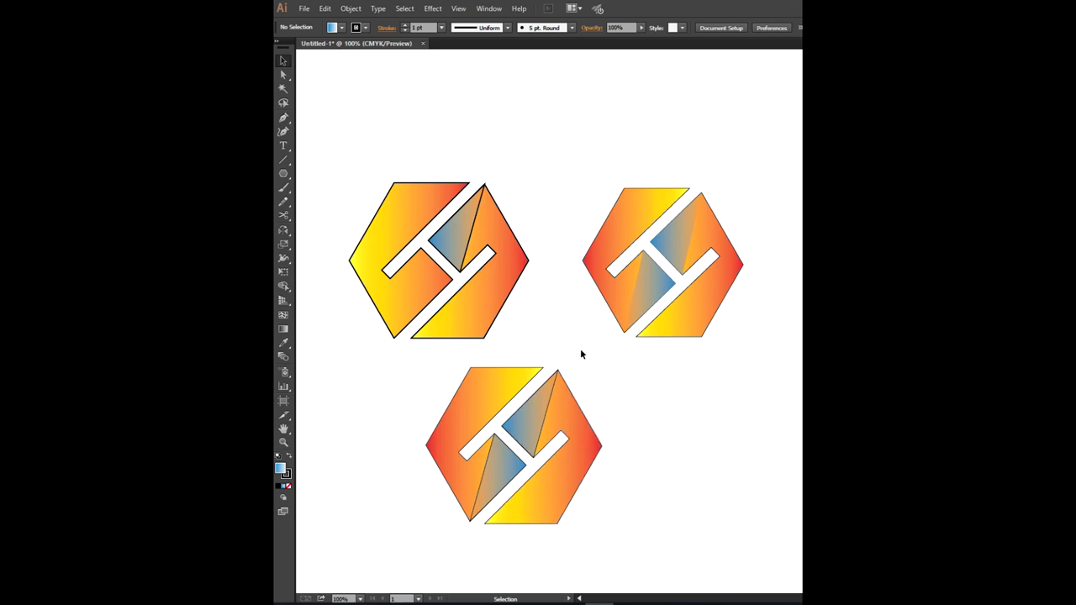
pyautogui.moveTo(597, 357)
pyautogui.mouseDown()
pyautogui.moveTo(511, 483)
pyautogui.moveTo(436, 510)
pyautogui.mouseUp()
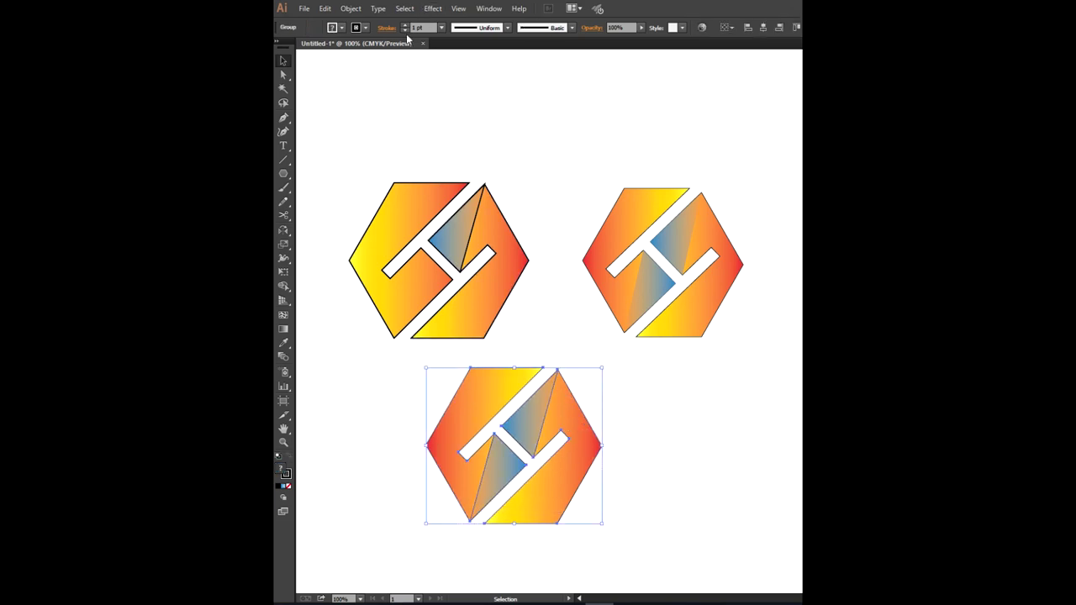
pyautogui.click(594, 423)
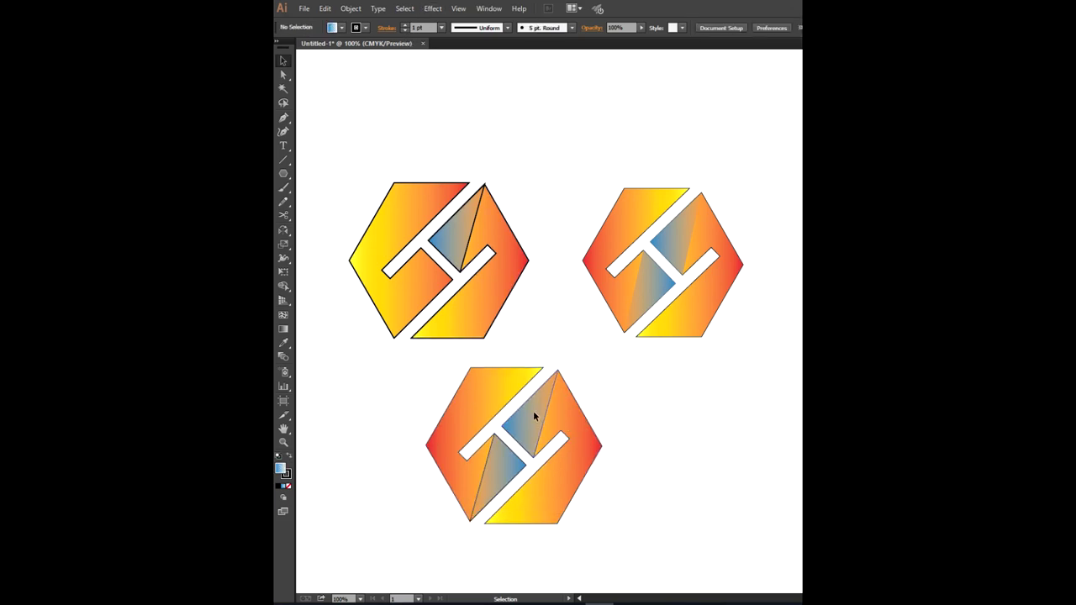
pyautogui.click(527, 420)
# - Set the stroke of the upper and lower blue triangles to None with Direct Selection
pyautogui.click(284, 74)
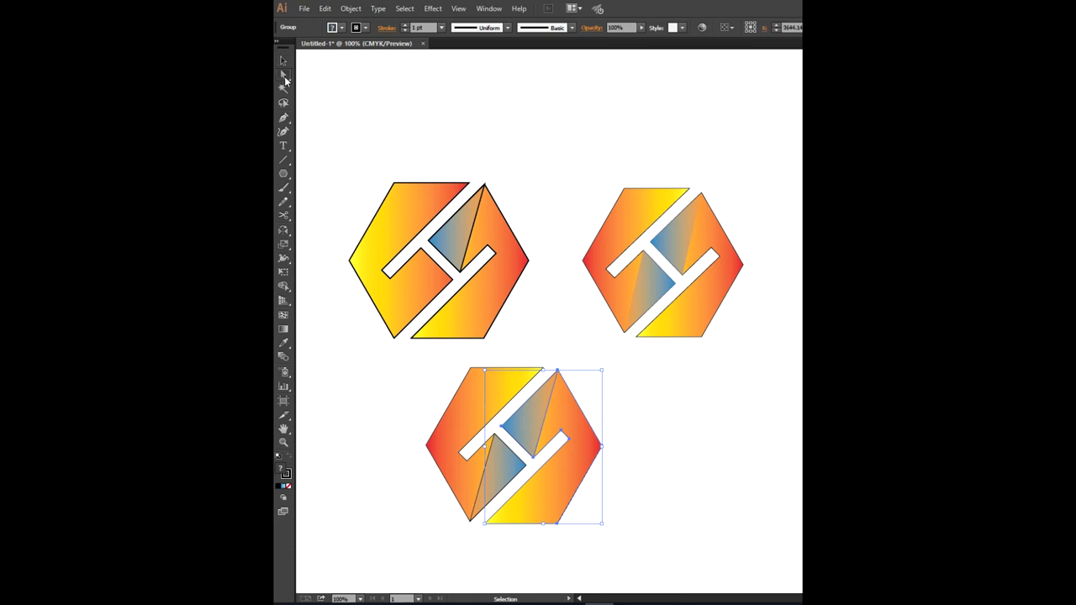
pyautogui.click(667, 370)
pyautogui.click(548, 405)
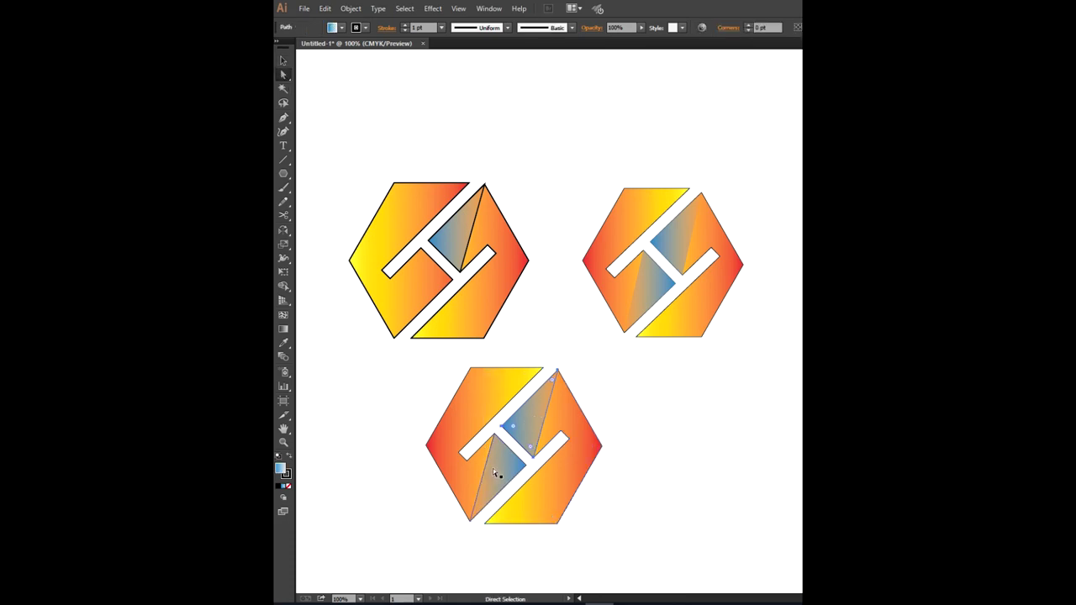
pyautogui.keyDown('shift'); pyautogui.click(498, 471); pyautogui.keyUp('shift')
pyautogui.press('x')
pyautogui.press('/')
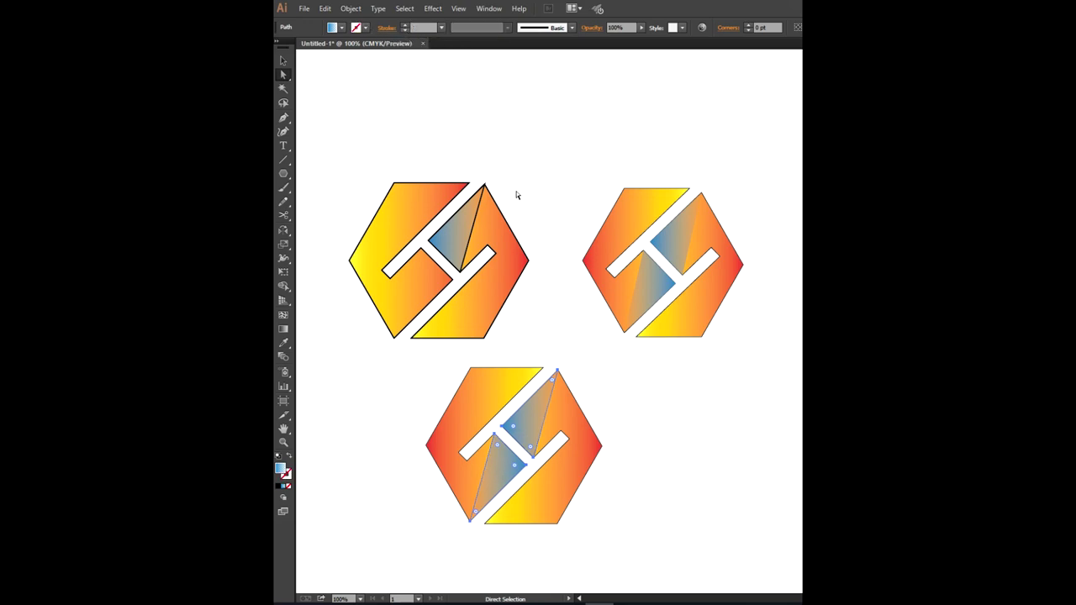
pyautogui.click(635, 402)
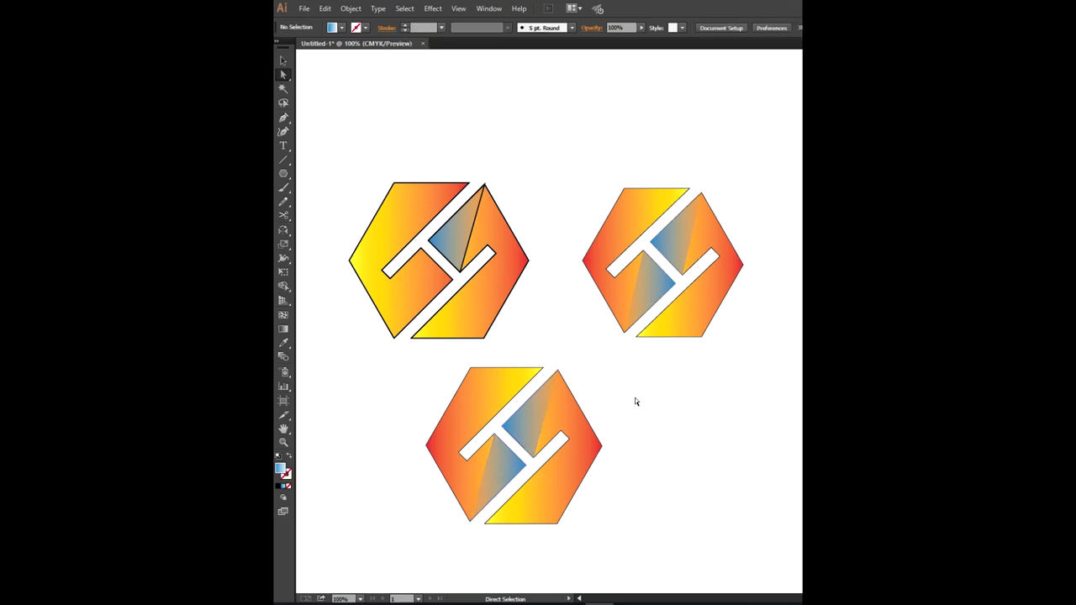